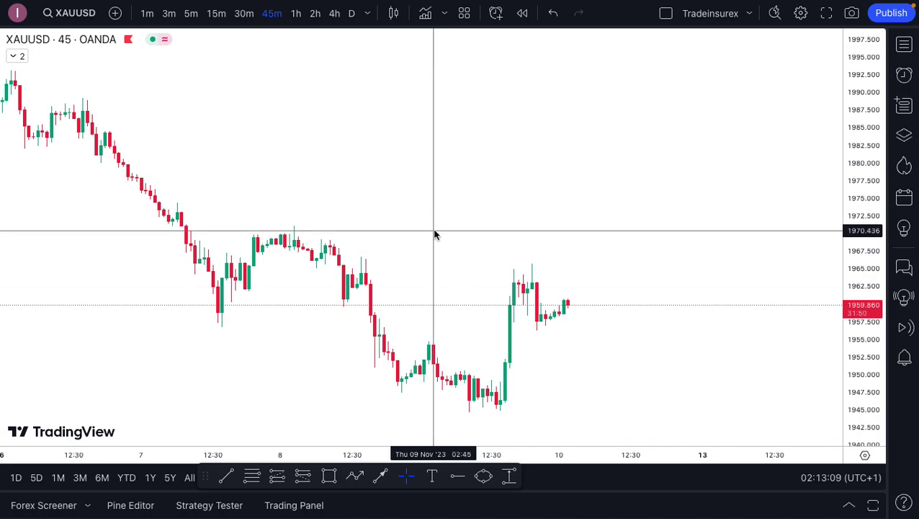
Switch the XAUUSD chart to the 1-hour timeframe.
{"action": "scroll", "coordinate": [434, 234], "scroll_direction": "up", "scroll_amount": 3}
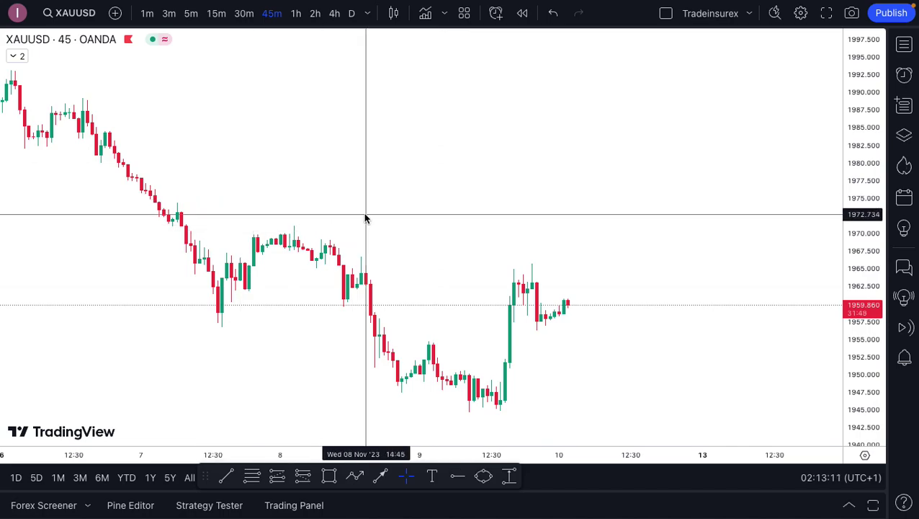
{"action": "scroll", "coordinate": [456, 195], "scroll_direction": "down", "scroll_amount": 3}
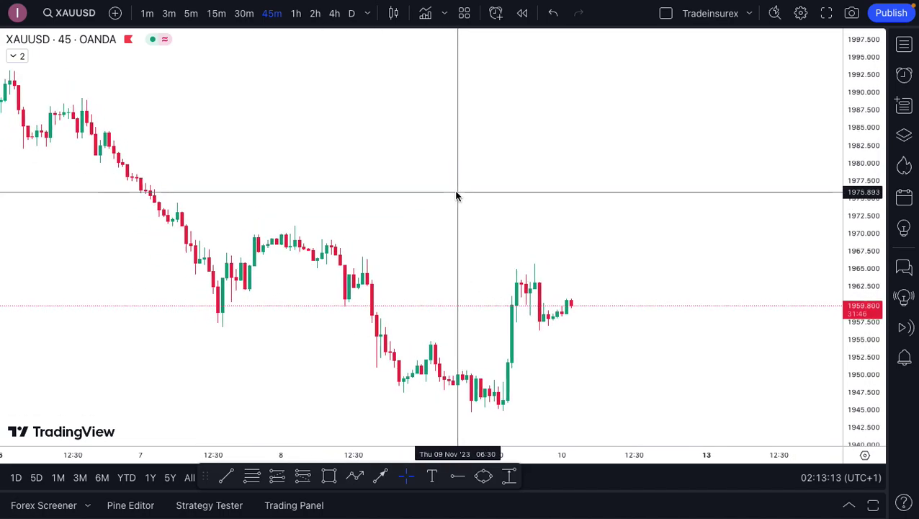
{"action": "left_click", "coordinate": [295, 13]}
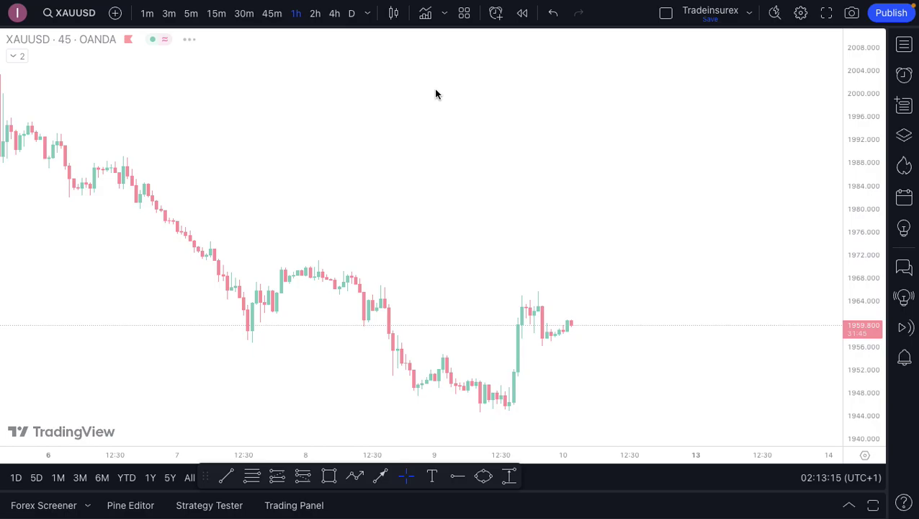
Examine the hourly XAUUSD price action from mid-October to 10 November, including the decline from the 6 November high.
{"action": "scroll", "coordinate": [612, 216], "scroll_direction": "down", "scroll_amount": 4}
{"action": "scroll", "coordinate": [506, 231], "scroll_direction": "left", "scroll_amount": 6}
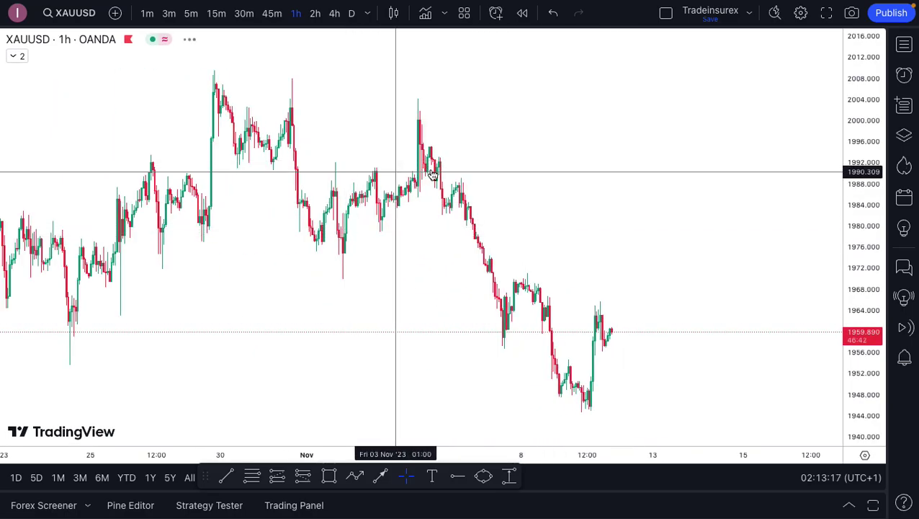
{"action": "scroll", "coordinate": [511, 152], "scroll_direction": "left", "scroll_amount": 4}
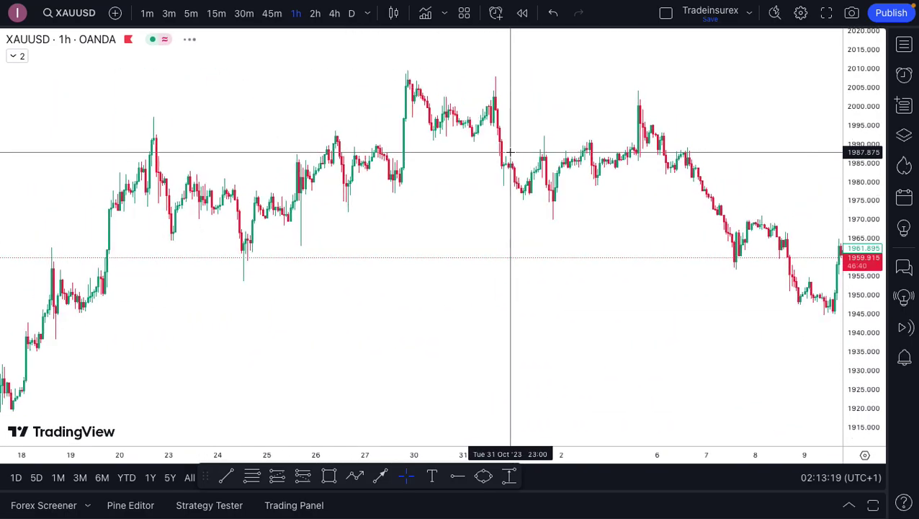
{"action": "scroll", "coordinate": [564, 171], "scroll_direction": "left", "scroll_amount": 3}
{"action": "scroll", "coordinate": [563, 171], "scroll_direction": "right", "scroll_amount": 5}
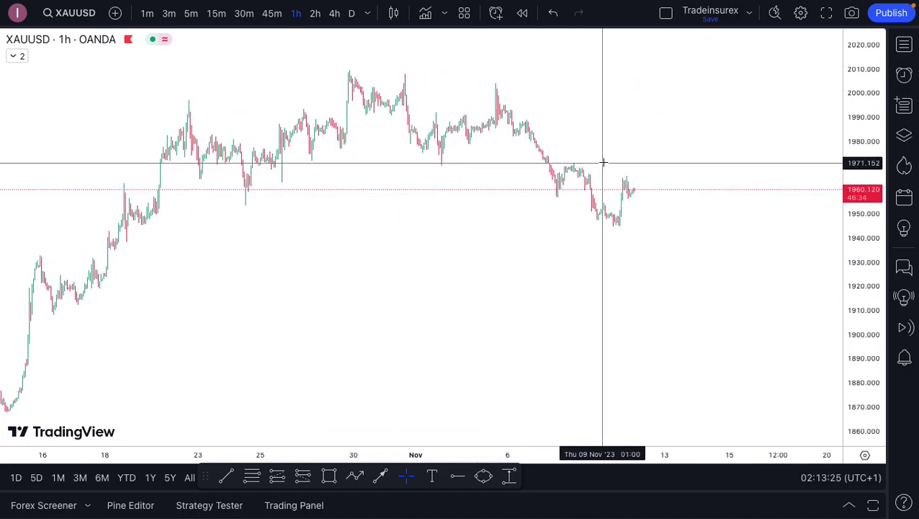
{"action": "scroll", "coordinate": [602, 160], "scroll_direction": "up", "scroll_amount": 5}
{"action": "scroll", "coordinate": [524, 156], "scroll_direction": "up", "scroll_amount": 5}
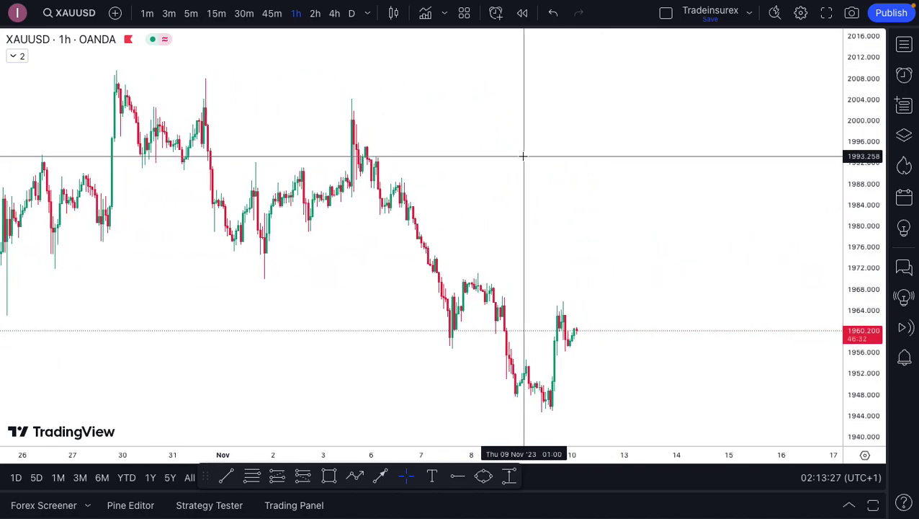
{"action": "scroll", "coordinate": [469, 178], "scroll_direction": "down", "scroll_amount": 5}
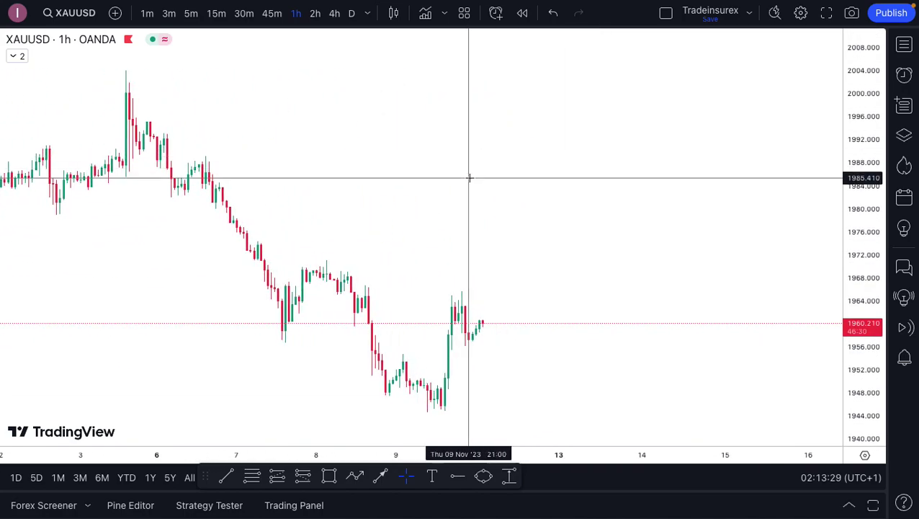
{"action": "scroll", "coordinate": [470, 178], "scroll_direction": "down", "scroll_amount": 3}
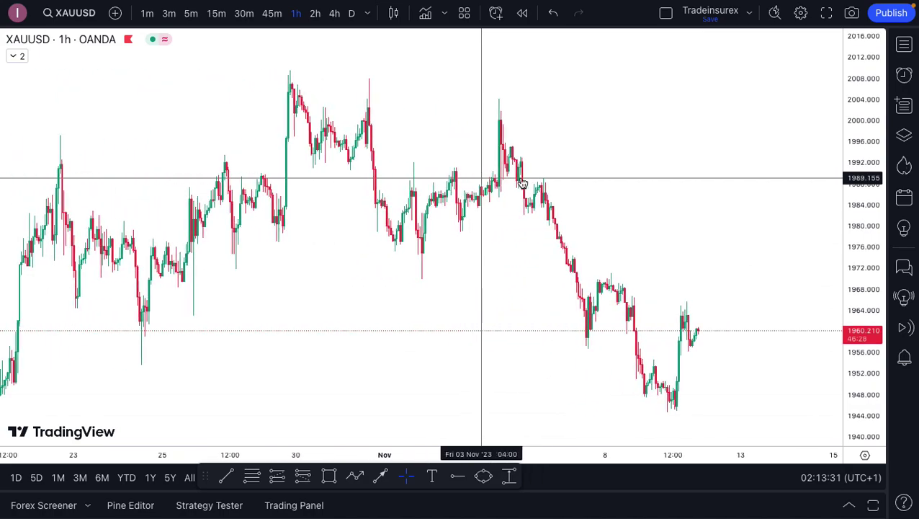
{"action": "scroll", "coordinate": [554, 179], "scroll_direction": "up", "scroll_amount": 4}
{"action": "scroll", "coordinate": [649, 183], "scroll_direction": "up", "scroll_amount": 5}
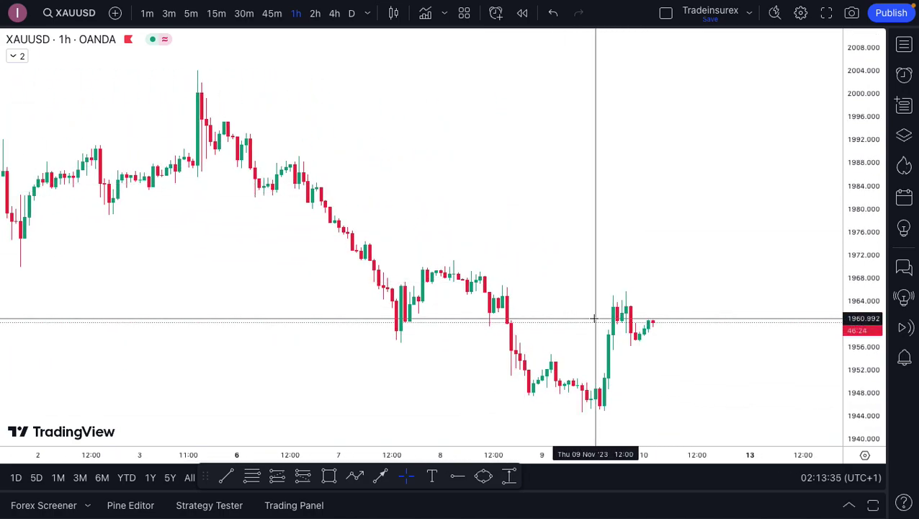
Draw a thin rectangle zone at the 7 November low, from about 1957.7 to 1958.8, extending to 13 November.
{"action": "left_click", "coordinate": [329, 475]}
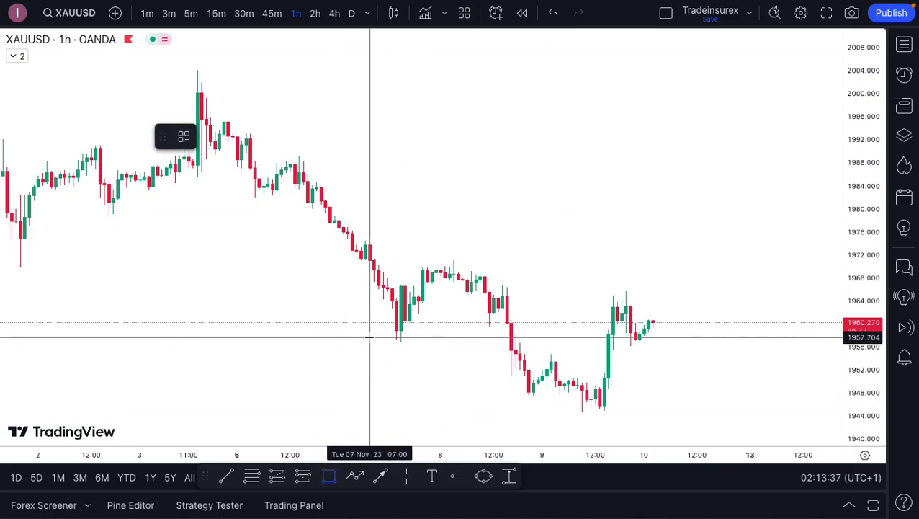
{"action": "mouse_move", "coordinate": [373, 332]}
{"action": "left_mouse_down"}
{"action": "mouse_move", "coordinate": [564, 326]}
{"action": "mouse_move", "coordinate": [745, 348]}
{"action": "mouse_move", "coordinate": [763, 335]}
{"action": "left_mouse_up"}
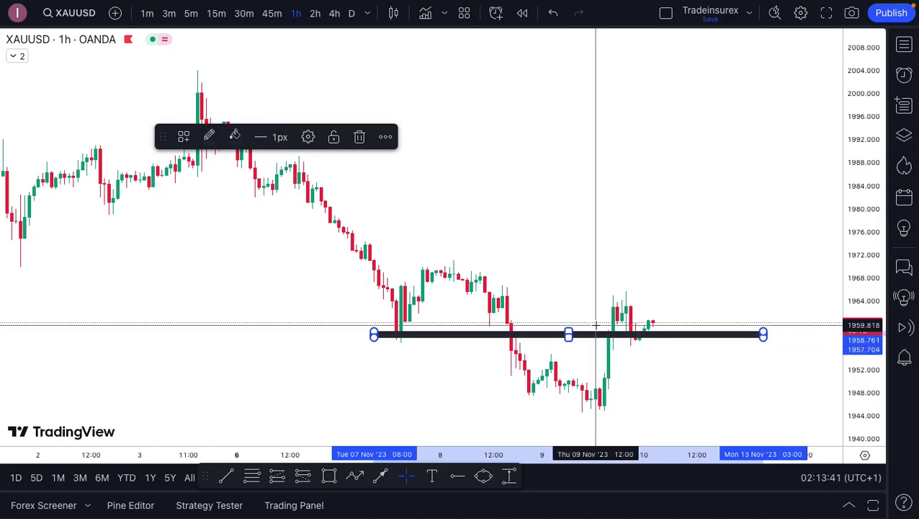
{"action": "left_click", "coordinate": [640, 273]}
{"action": "left_click_drag", "start_coordinate": [570, 331], "coordinate": [564, 332]}
{"action": "left_click", "coordinate": [588, 268]}
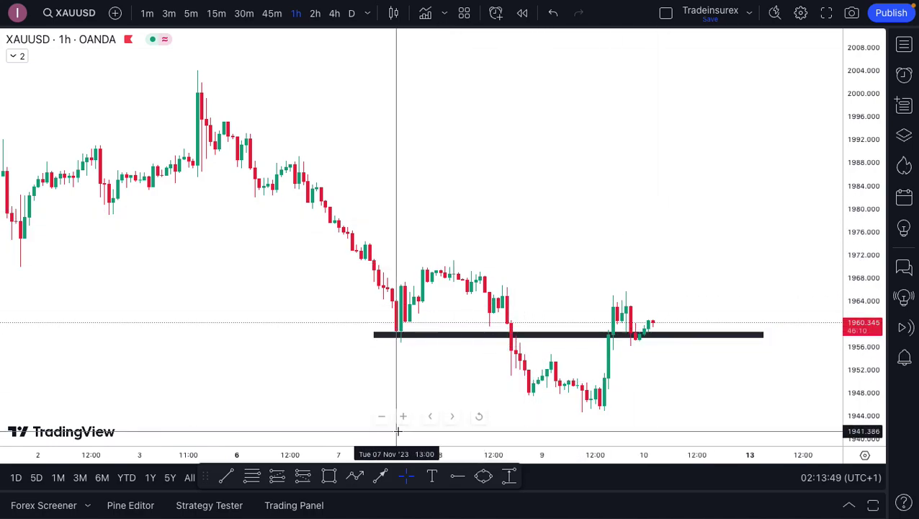
Draw a zigzag path in the empty area below the 3 November candles, with its low near 1957 and its end at about 1978.
{"action": "left_click", "coordinate": [356, 477]}
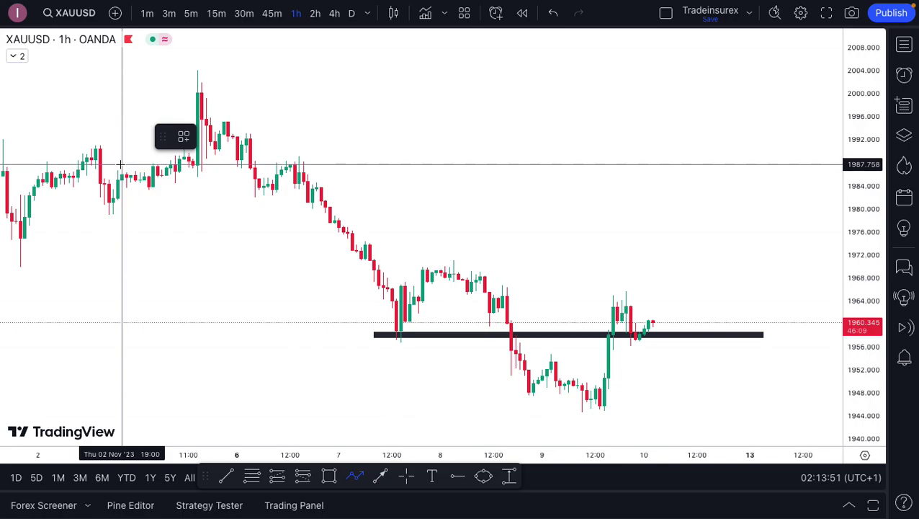
{"action": "left_click", "coordinate": [130, 224]}
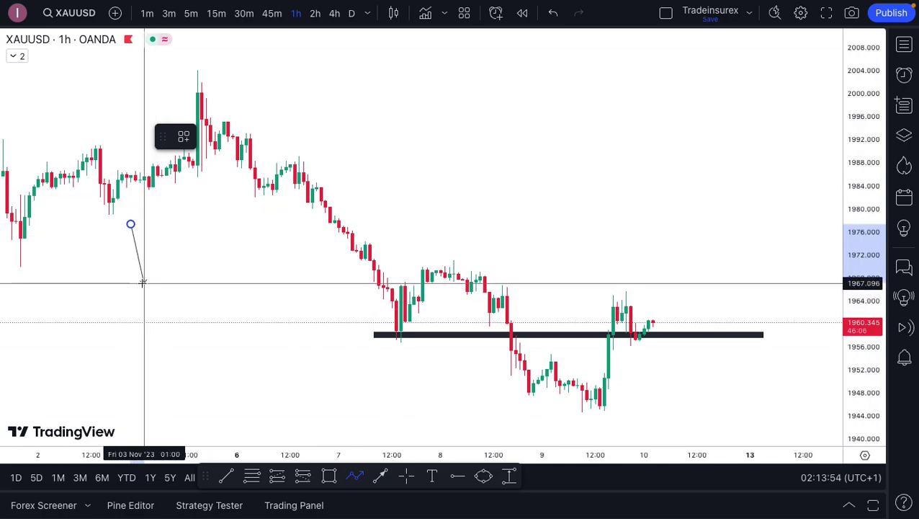
{"action": "left_click", "coordinate": [144, 283]}
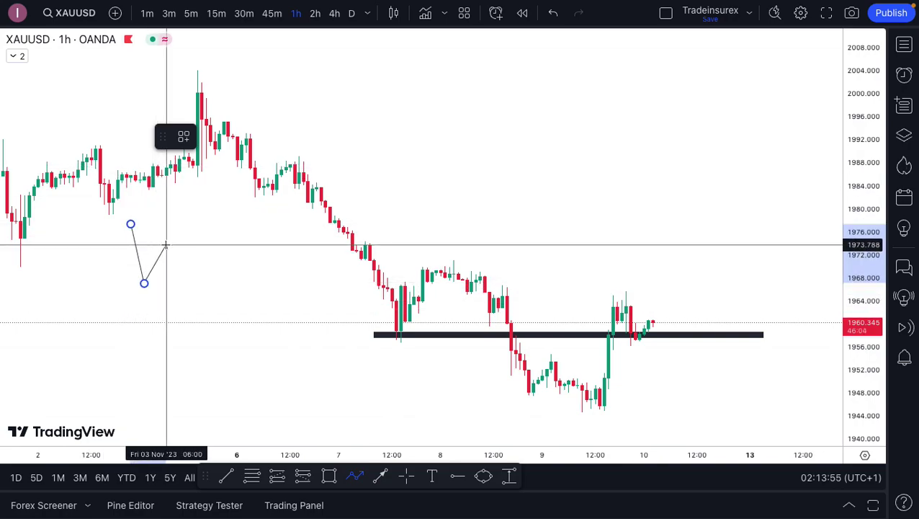
{"action": "left_click", "coordinate": [166, 246]}
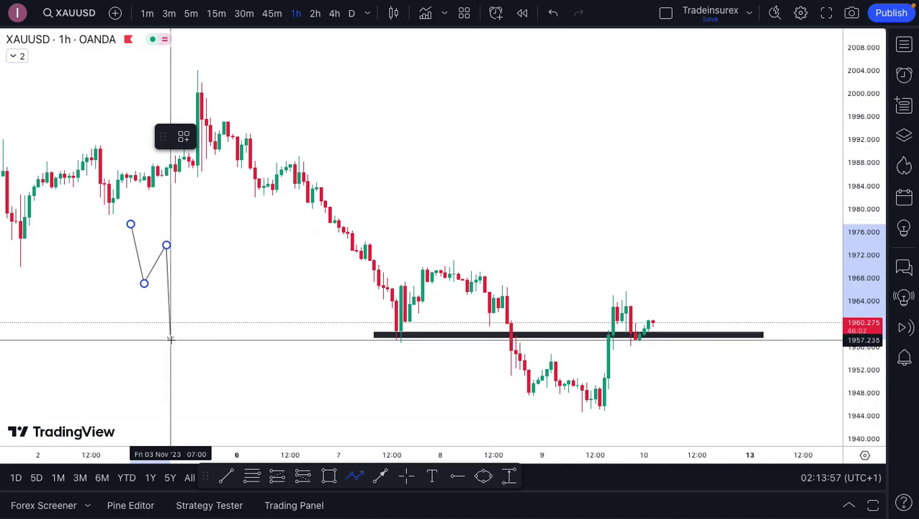
{"action": "left_click", "coordinate": [170, 339]}
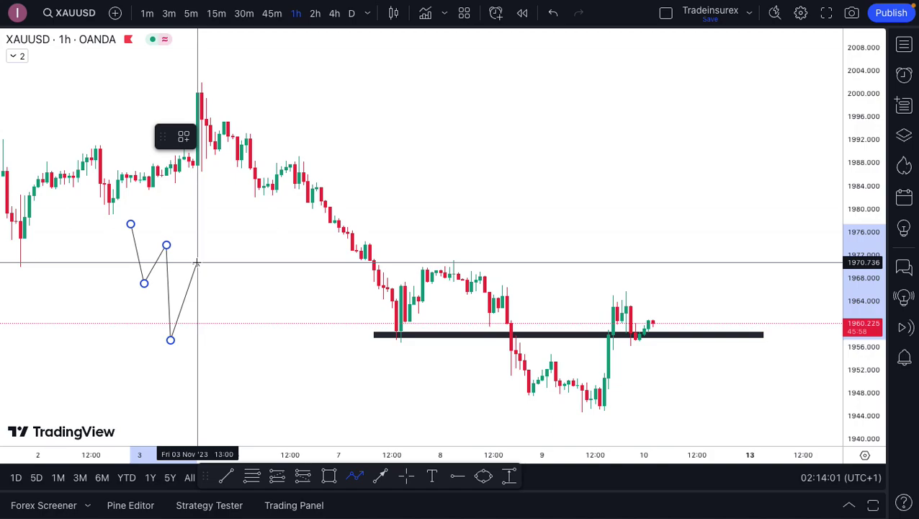
{"action": "left_click", "coordinate": [197, 263]}
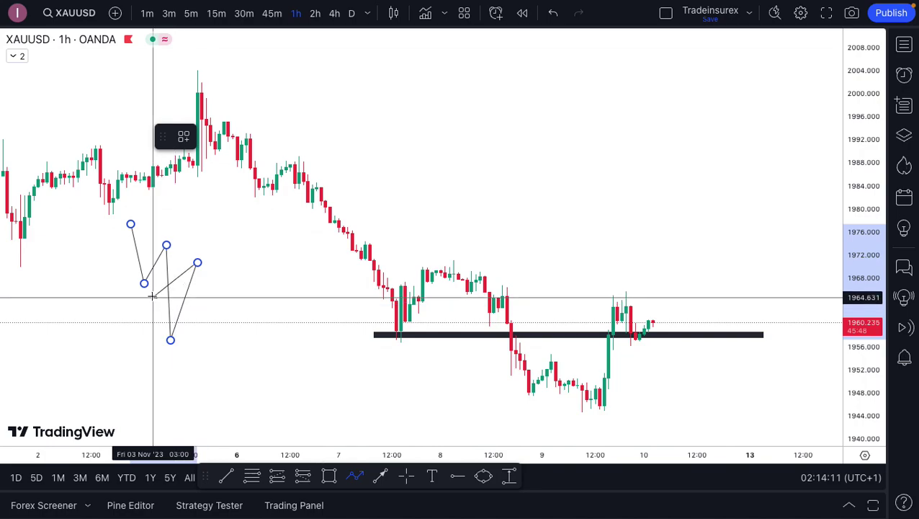
{"action": "left_click", "coordinate": [170, 340]}
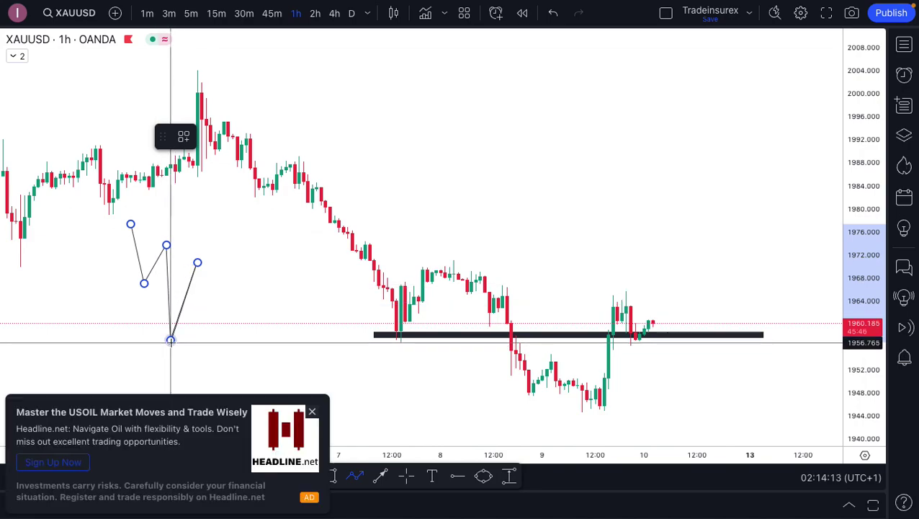
{"action": "left_click", "coordinate": [198, 262]}
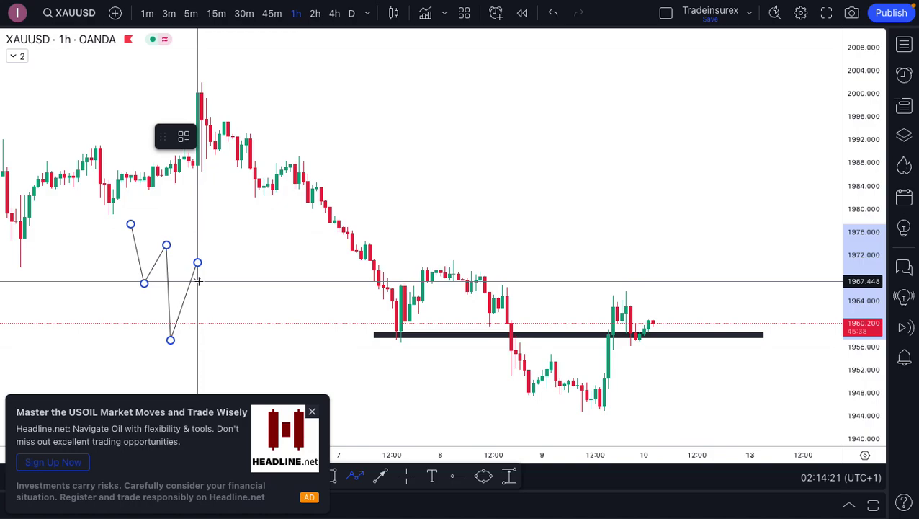
{"action": "left_click", "coordinate": [197, 281]}
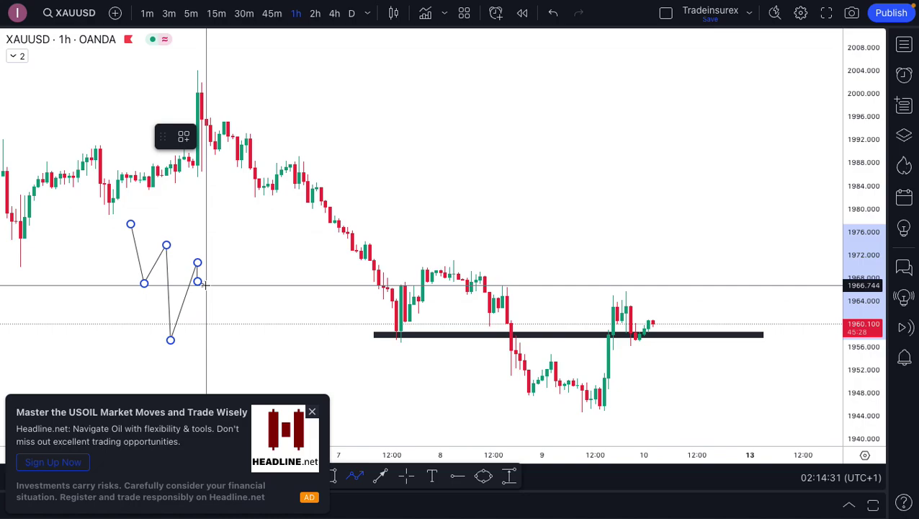
{"action": "left_click", "coordinate": [197, 320]}
{"action": "double_click", "coordinate": [215, 219]}
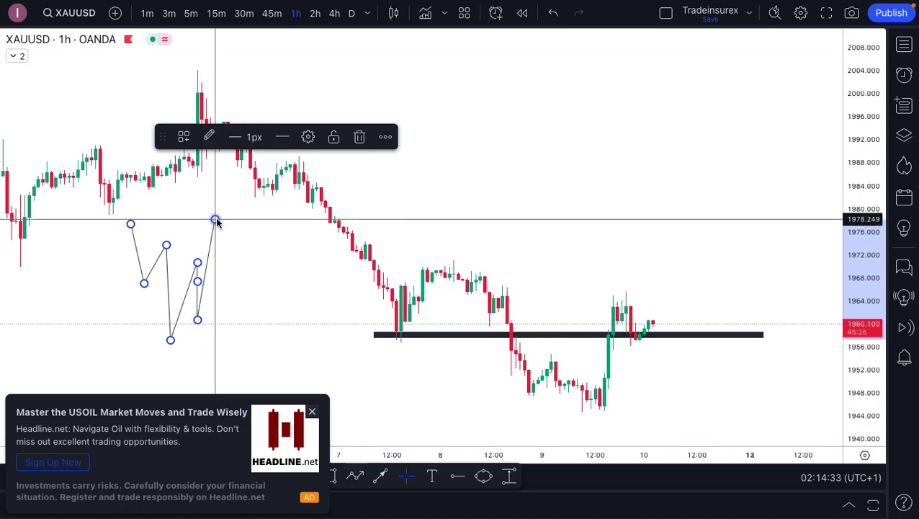
Delete the zigzag path below the 3 November candles and dismiss the advertisement.
{"action": "left_click", "coordinate": [348, 131]}
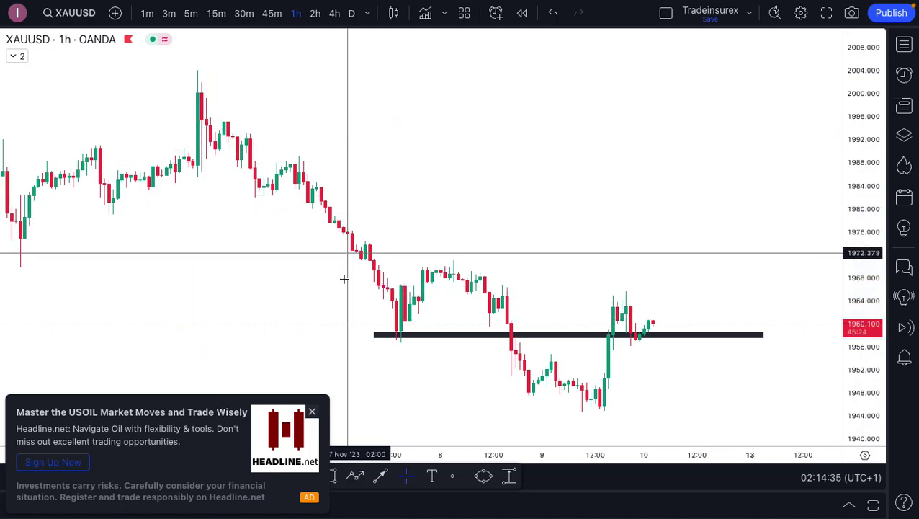
{"action": "left_click", "coordinate": [314, 411]}
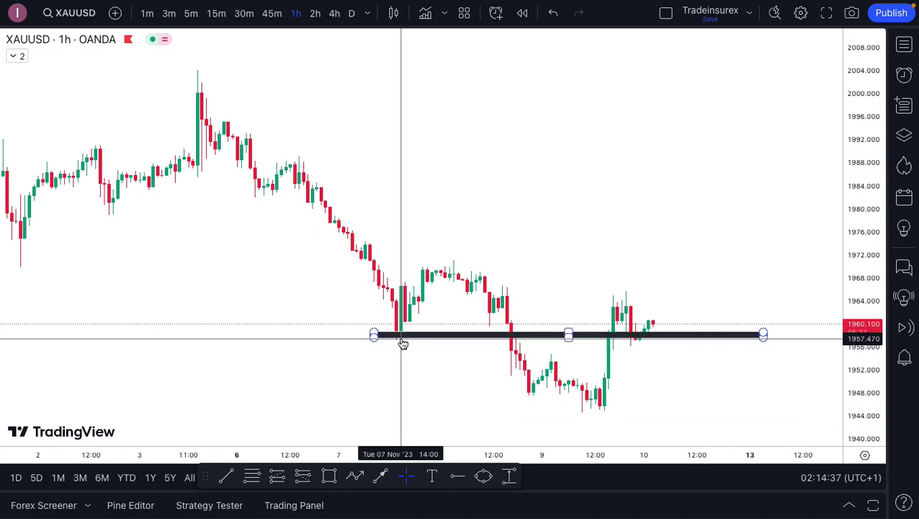
Trace the swings from 7 to 9 November with a path, through the high near 1965.7 and zone retest near 1957.5, ending at about 1945.5.
{"action": "left_click", "coordinate": [353, 477]}
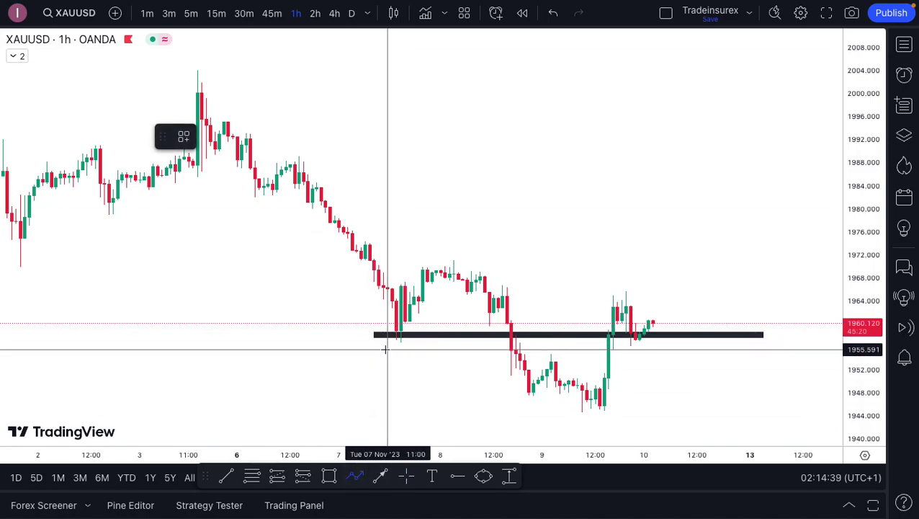
{"action": "left_click", "coordinate": [387, 271]}
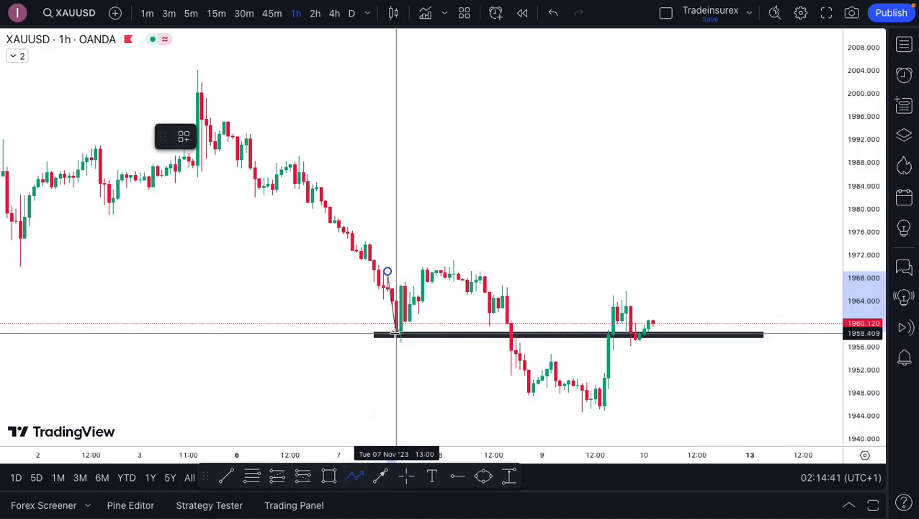
{"action": "left_click", "coordinate": [396, 333]}
{"action": "left_click", "coordinate": [458, 258]}
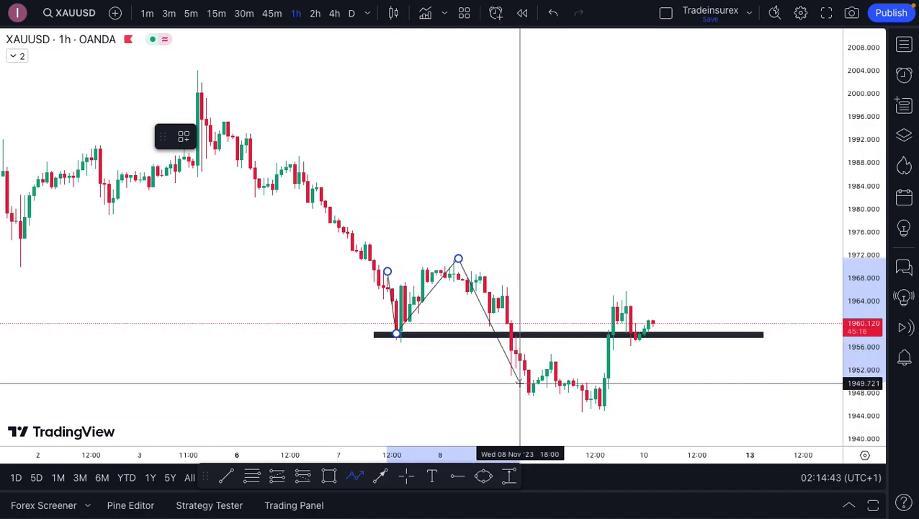
{"action": "left_click", "coordinate": [523, 395]}
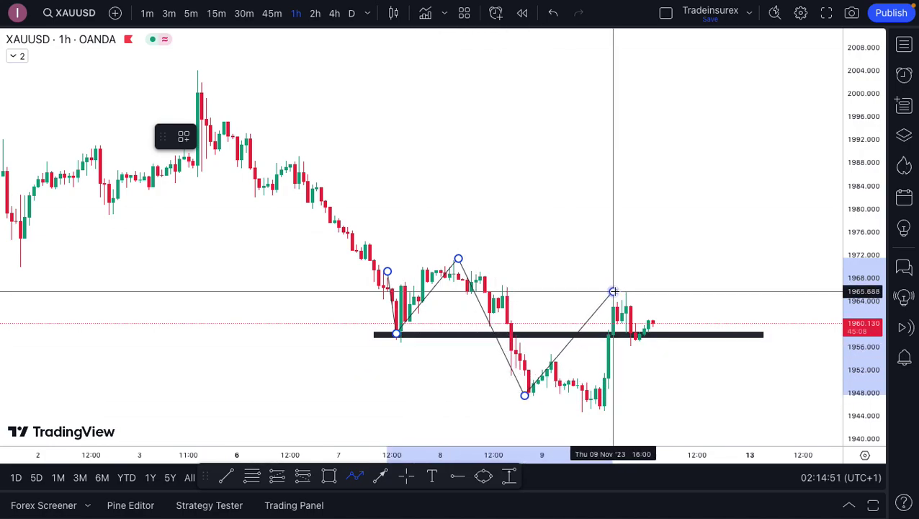
{"action": "left_click", "coordinate": [613, 292]}
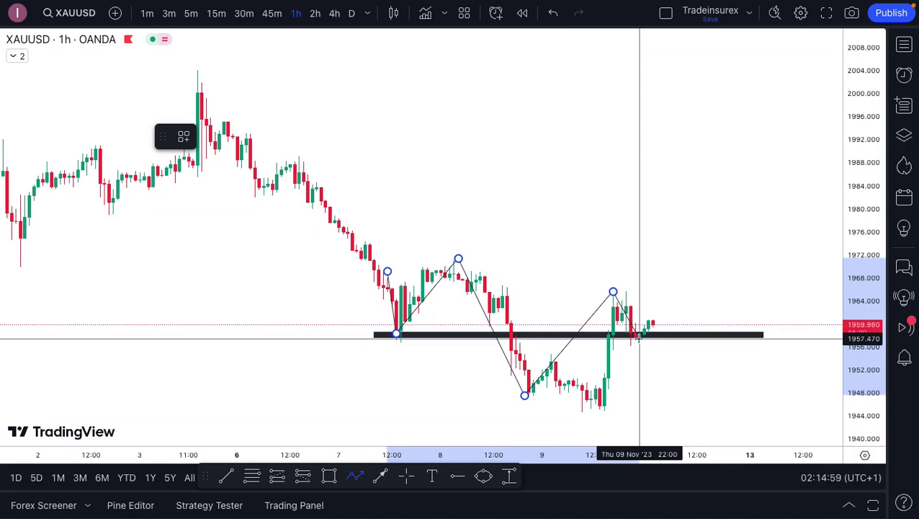
{"action": "left_click", "coordinate": [640, 337]}
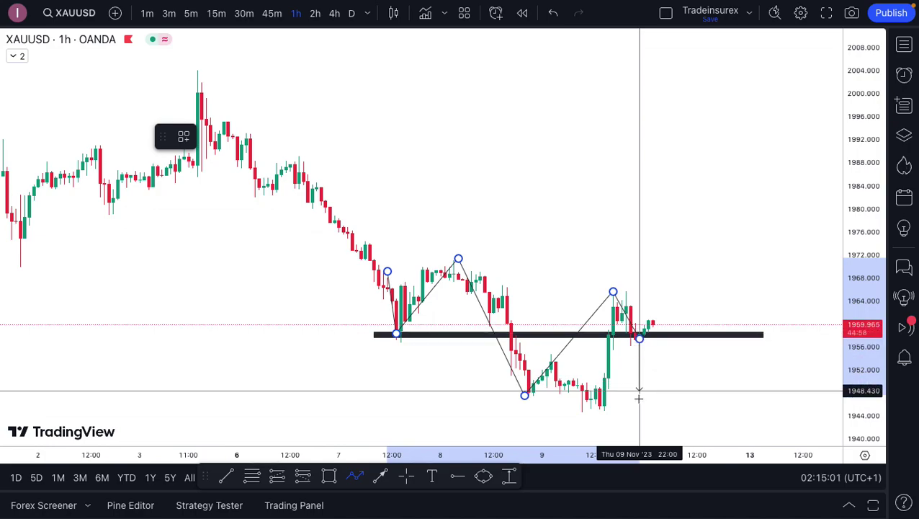
{"action": "left_click", "coordinate": [635, 407]}
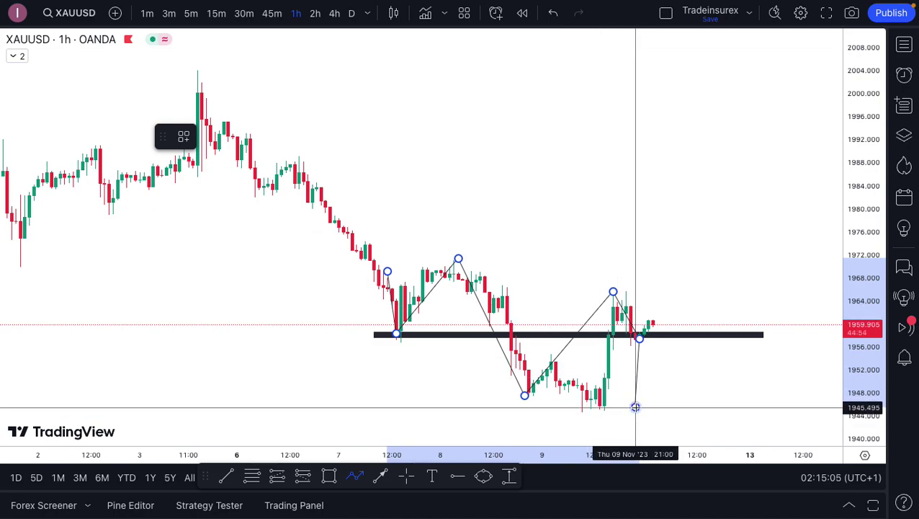
{"action": "double_click", "coordinate": [635, 406]}
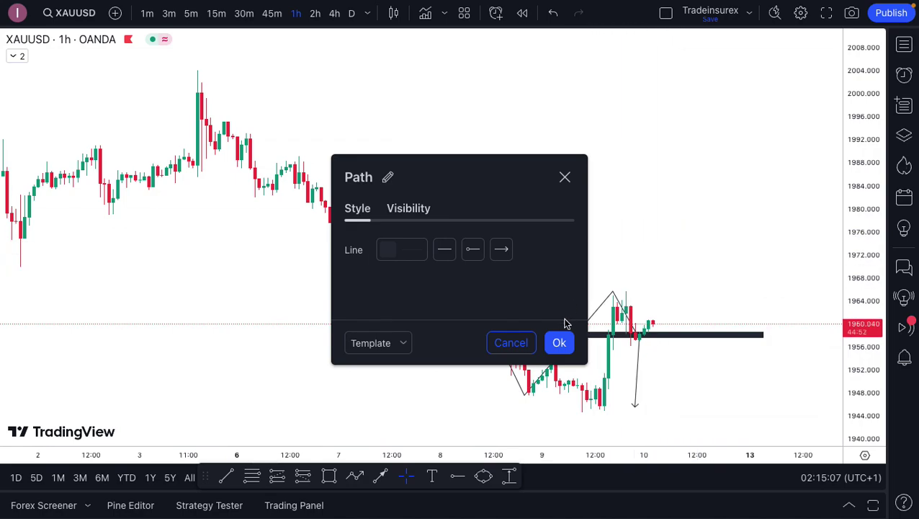
{"action": "left_click", "coordinate": [560, 336]}
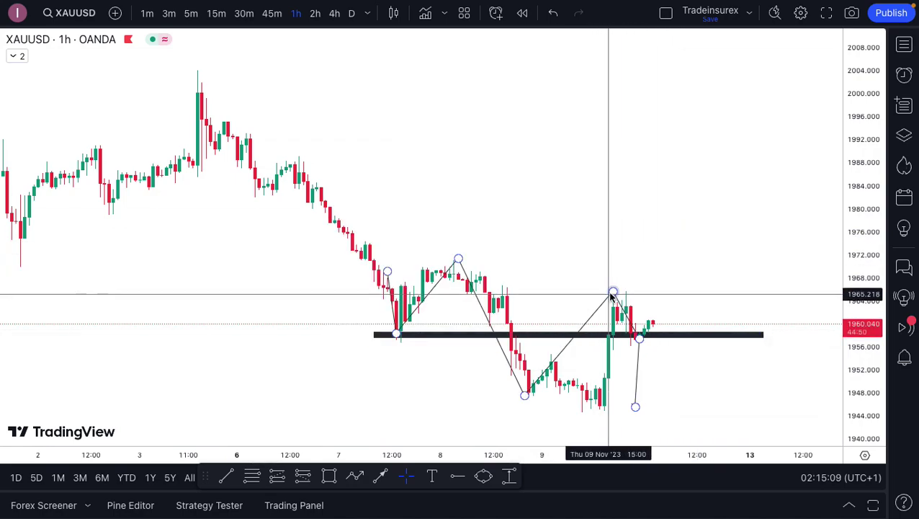
Delete the path traced over the 7 to 9 November swings.
{"action": "left_click", "coordinate": [359, 136]}
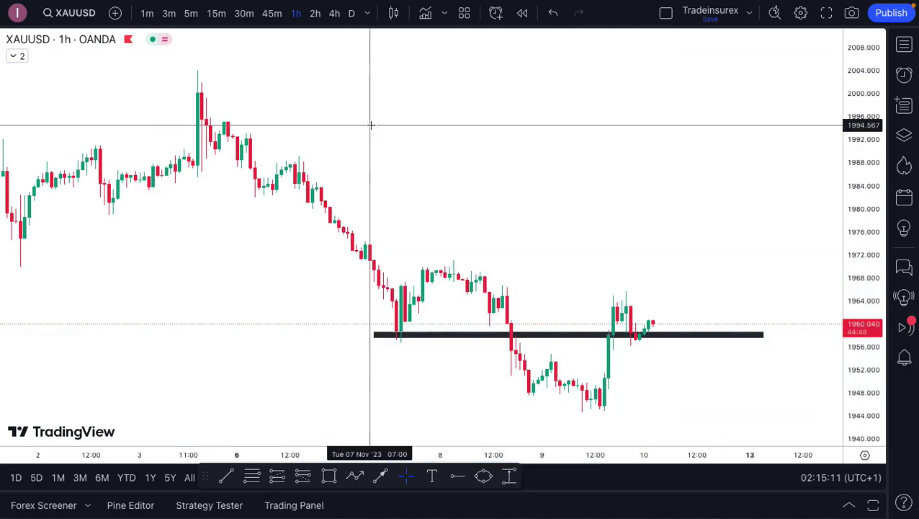
Move the black price zone slightly lower on the chart so it sits around 1957.5.
{"action": "scroll", "coordinate": [534, 177], "scroll_direction": "up", "scroll_amount": 5}
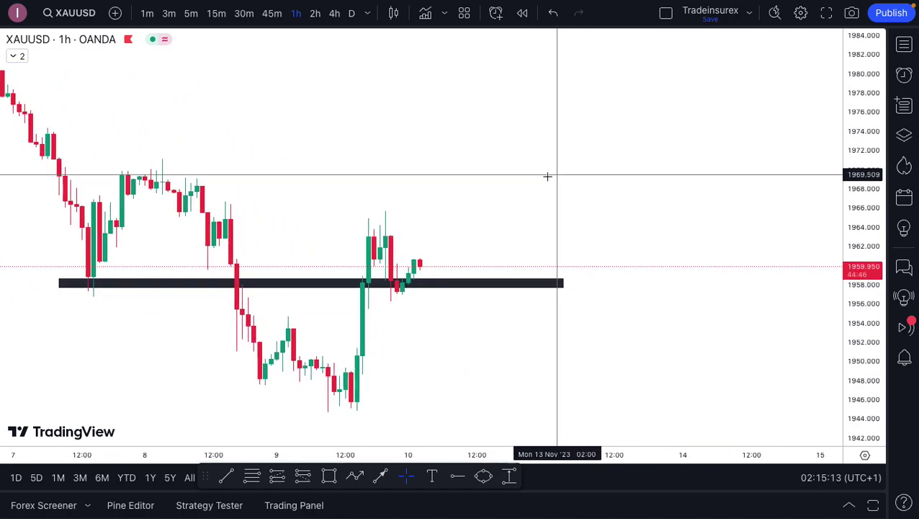
{"action": "left_click_drag", "start_coordinate": [535, 177], "coordinate": [574, 176]}
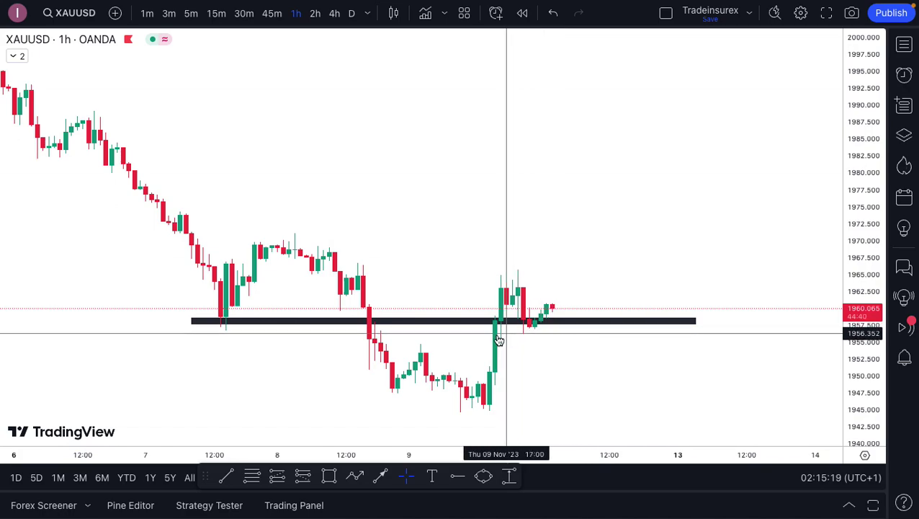
{"action": "left_click", "coordinate": [446, 324]}
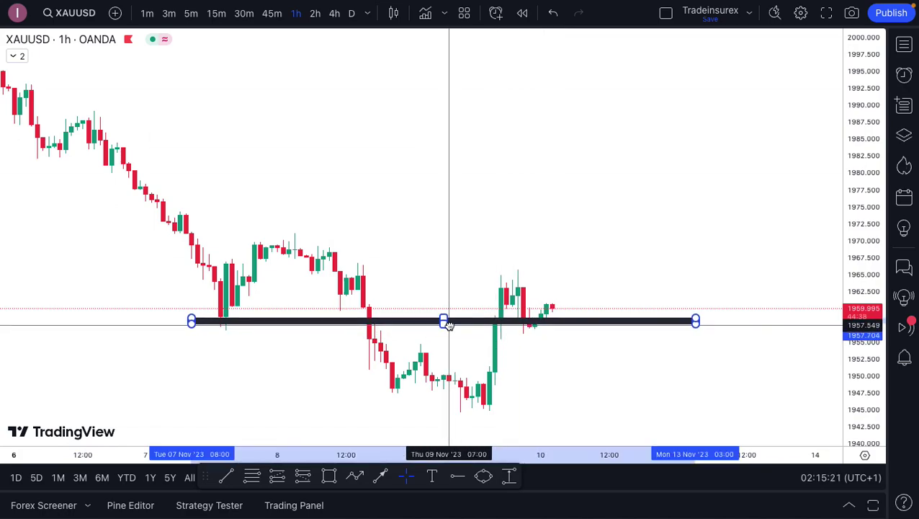
{"action": "left_click", "coordinate": [546, 212]}
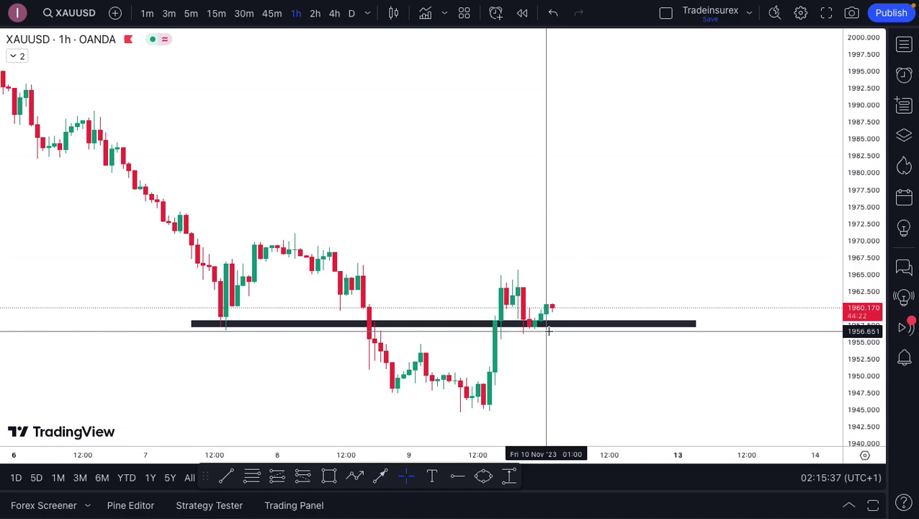
Place a short position after the last candle with entry at about 1957.35, stop at about 1962.74 and target at about 1945.98.
{"action": "left_click", "coordinate": [303, 474]}
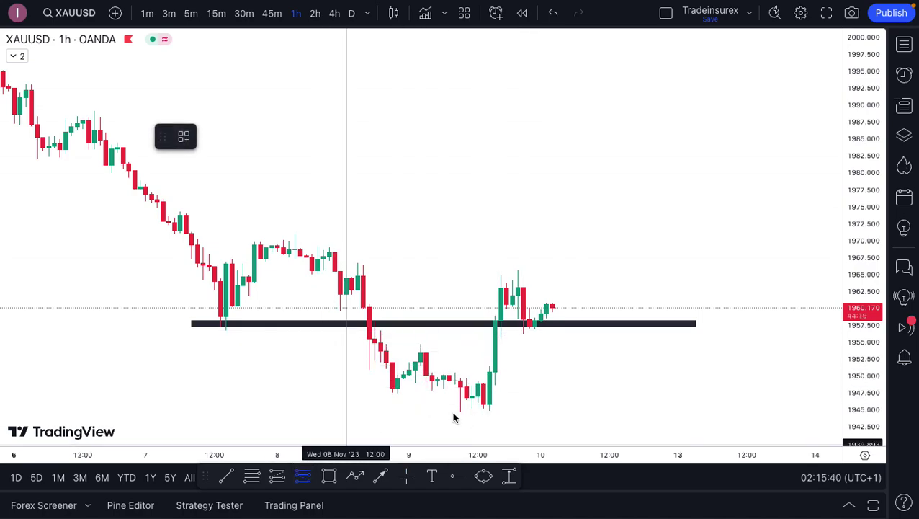
{"action": "left_click", "coordinate": [563, 327]}
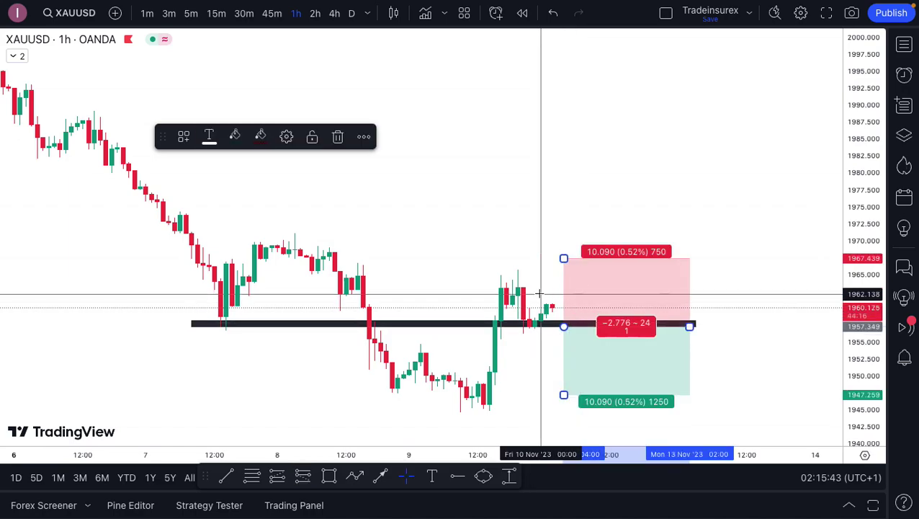
{"action": "left_click_drag", "start_coordinate": [564, 253], "coordinate": [563, 290]}
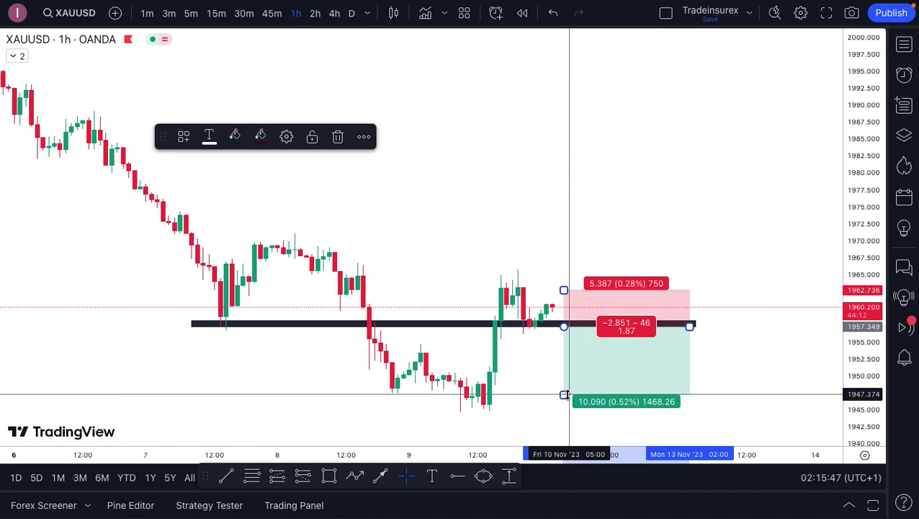
{"action": "left_click_drag", "start_coordinate": [564, 395], "coordinate": [564, 403]}
{"action": "left_click", "coordinate": [621, 247]}
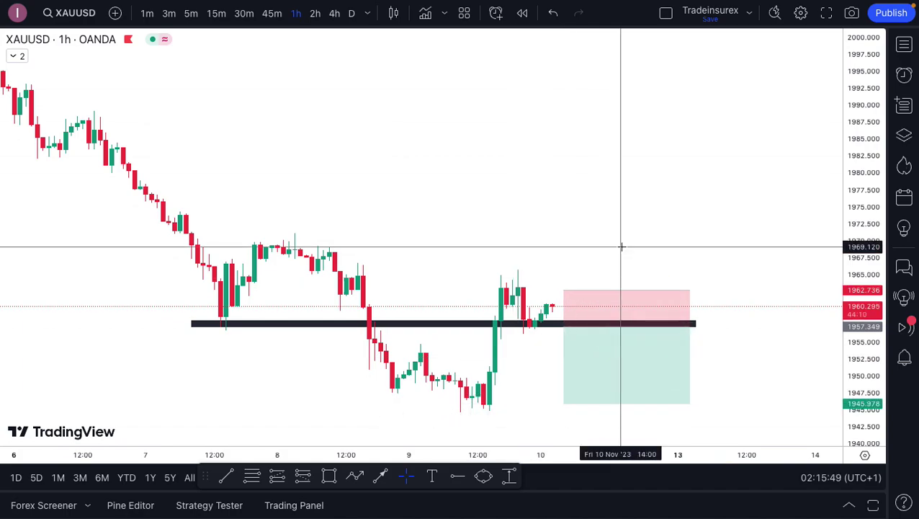
Delete the short position placed after the last candle.
{"action": "left_click", "coordinate": [646, 392]}
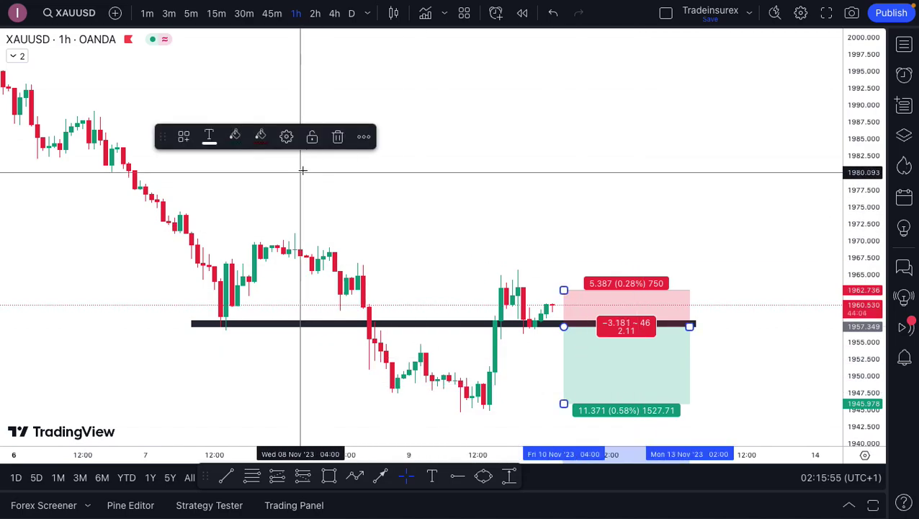
{"action": "left_click", "coordinate": [338, 138]}
Examine the hourly price history from October to 10 November and how the candles behave around the black zone.
{"action": "scroll", "coordinate": [359, 137], "scroll_direction": "down", "scroll_amount": 6}
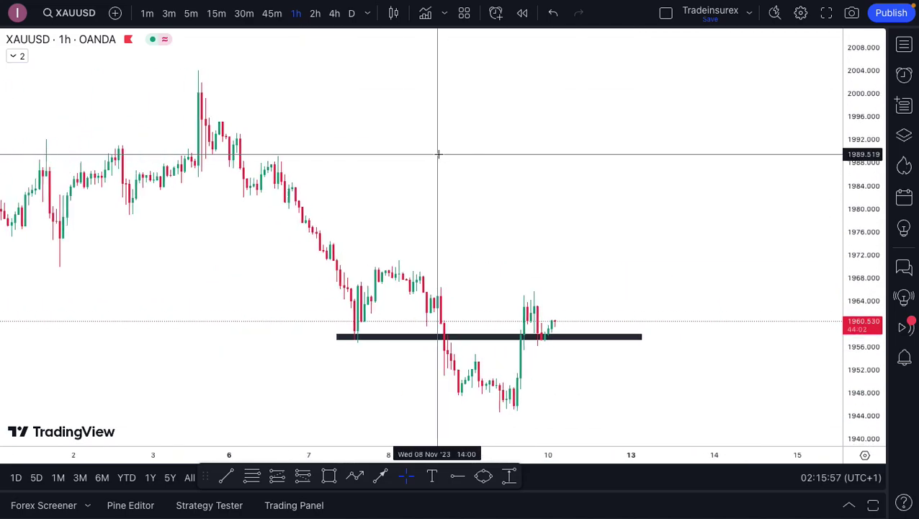
{"action": "scroll", "coordinate": [334, 155], "scroll_direction": "down", "scroll_amount": 5}
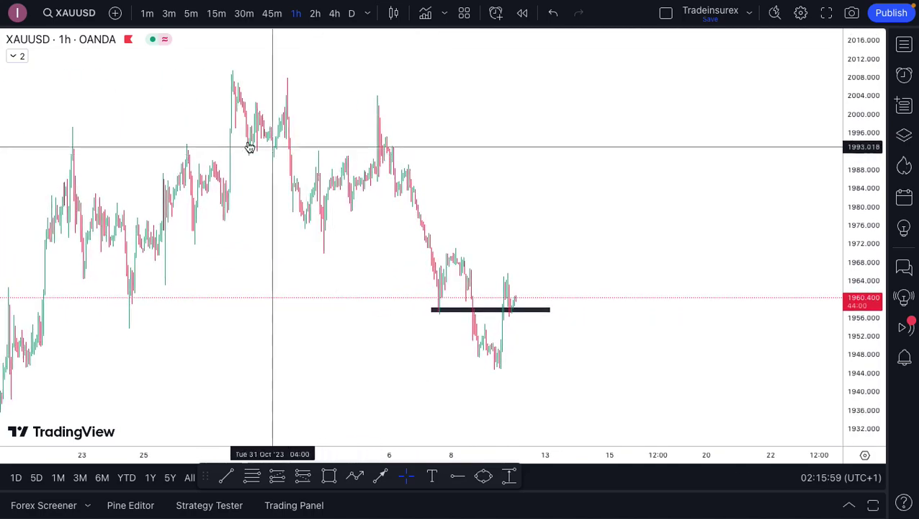
{"action": "scroll", "coordinate": [224, 135], "scroll_direction": "up", "scroll_amount": 5}
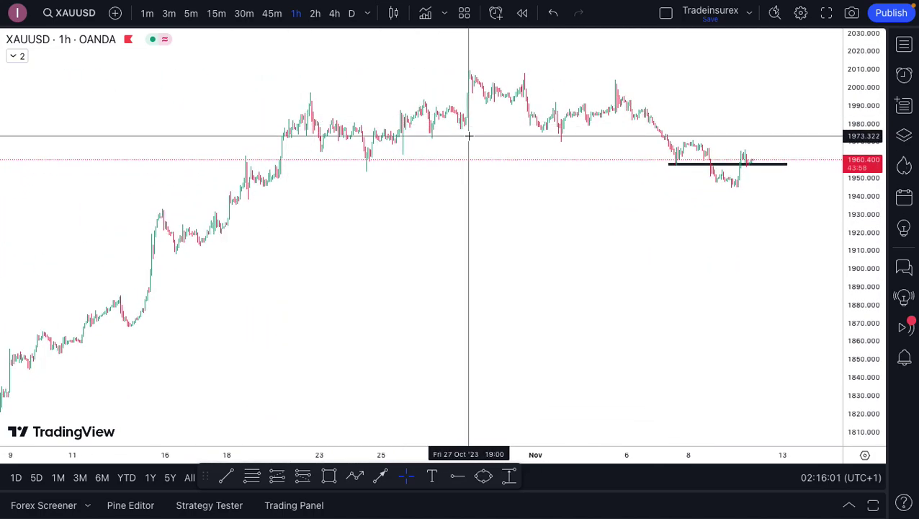
{"action": "scroll", "coordinate": [469, 135], "scroll_direction": "up", "scroll_amount": 3}
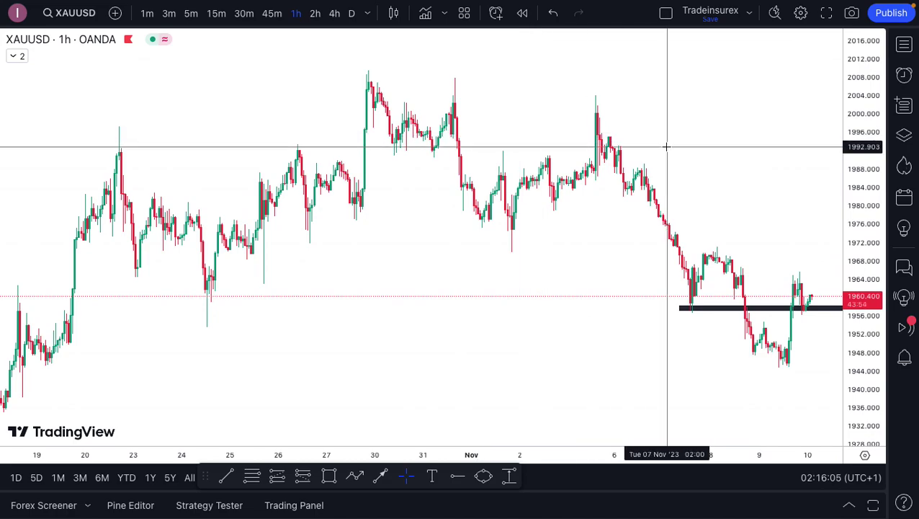
{"action": "mouse_move", "coordinate": [687, 5]}
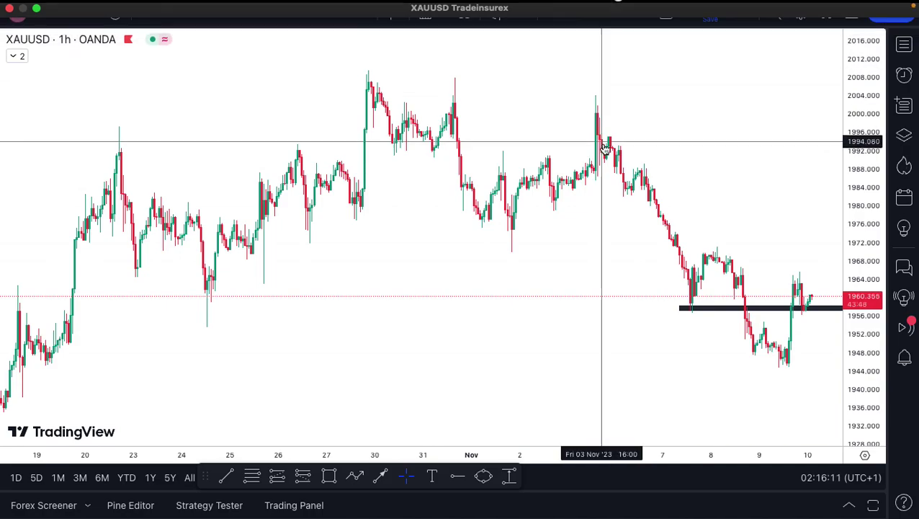
{"action": "scroll", "coordinate": [653, 157], "scroll_direction": "right", "scroll_amount": 5}
{"action": "scroll", "coordinate": [652, 158], "scroll_direction": "up", "scroll_amount": 4}
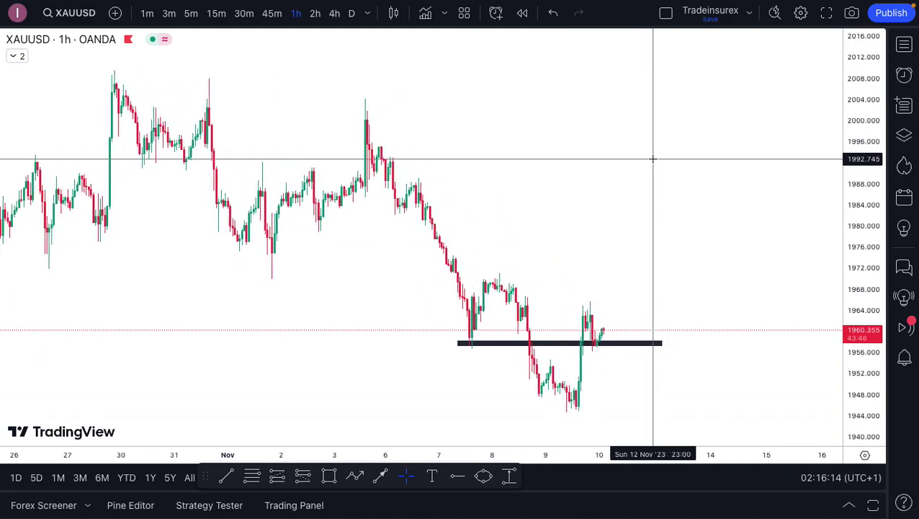
{"action": "scroll", "coordinate": [592, 166], "scroll_direction": "up", "scroll_amount": 3}
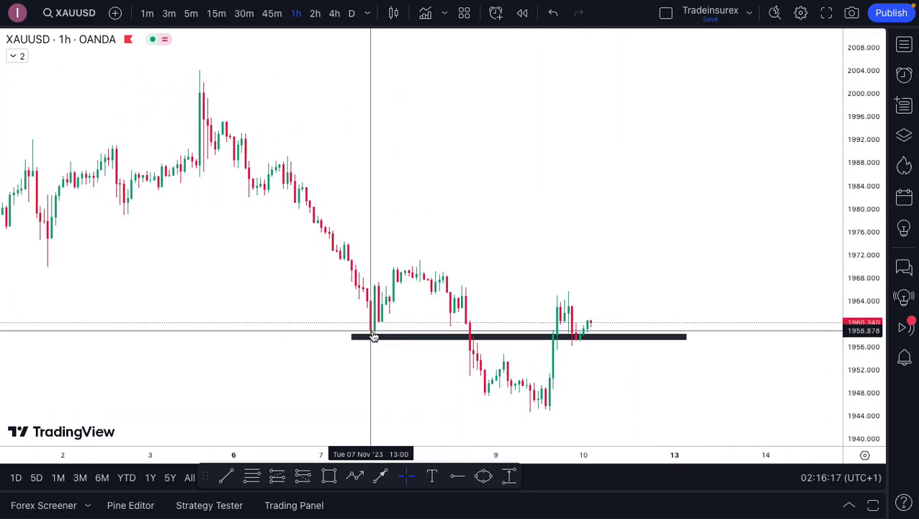
{"action": "scroll", "coordinate": [515, 256], "scroll_direction": "down", "scroll_amount": 3}
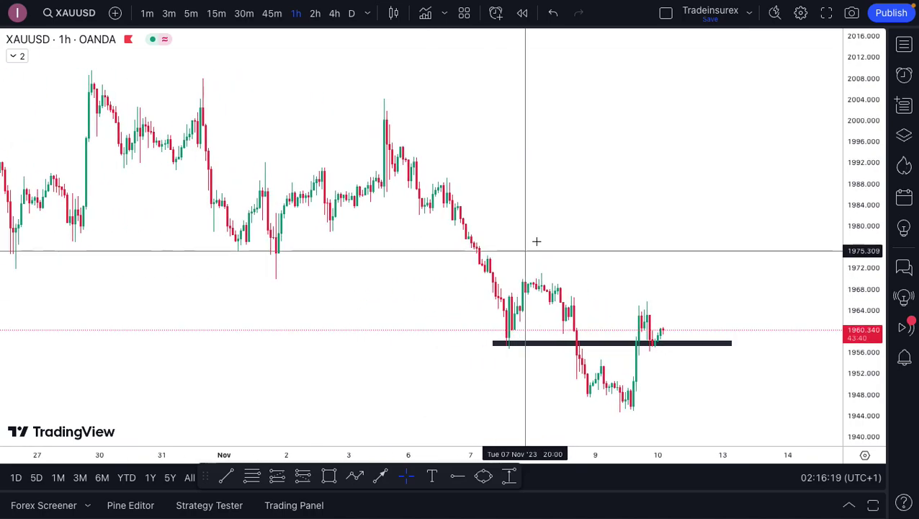
{"action": "scroll", "coordinate": [568, 207], "scroll_direction": "left", "scroll_amount": 2}
{"action": "scroll", "coordinate": [568, 208], "scroll_direction": "up", "scroll_amount": 4}
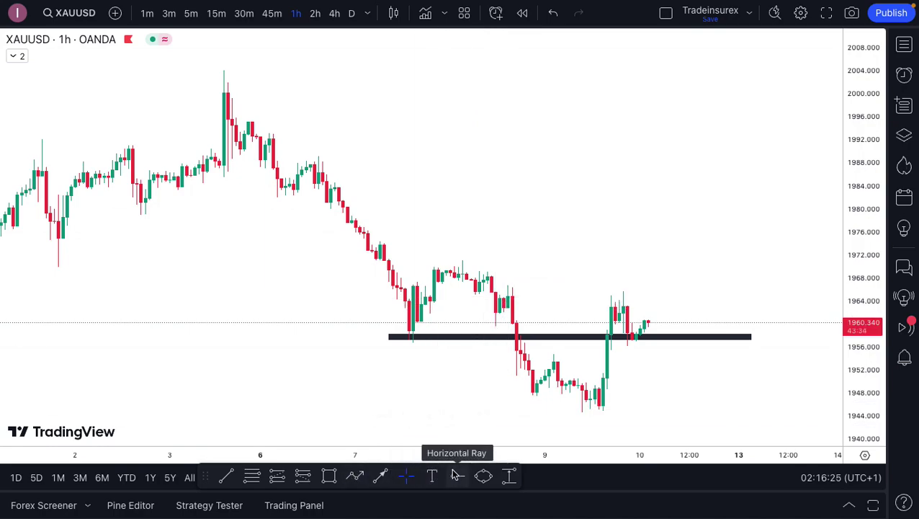
Draw a very thin rectangle as a level in the empty future area at about 1952.25, from 15 to 17 November.
{"action": "left_click", "coordinate": [227, 478]}
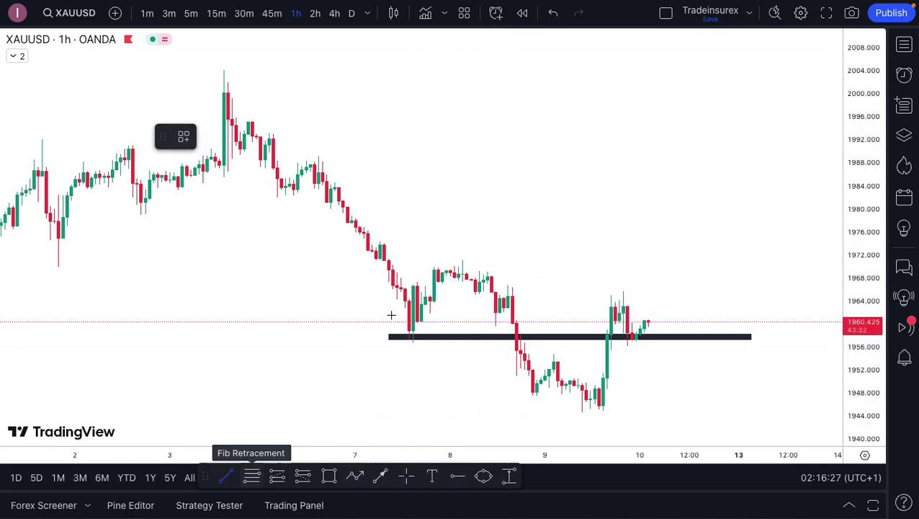
{"action": "left_click", "coordinate": [329, 476]}
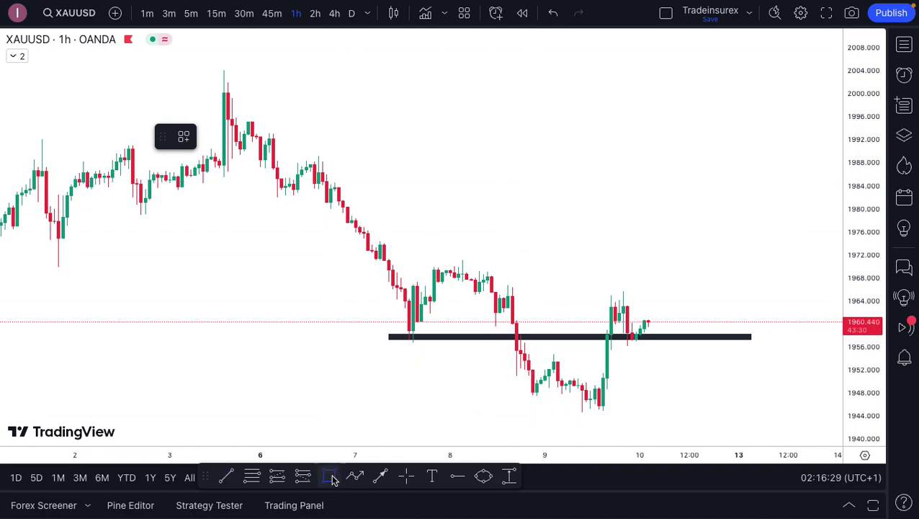
{"action": "scroll", "coordinate": [530, 278], "scroll_direction": "right", "scroll_amount": 10}
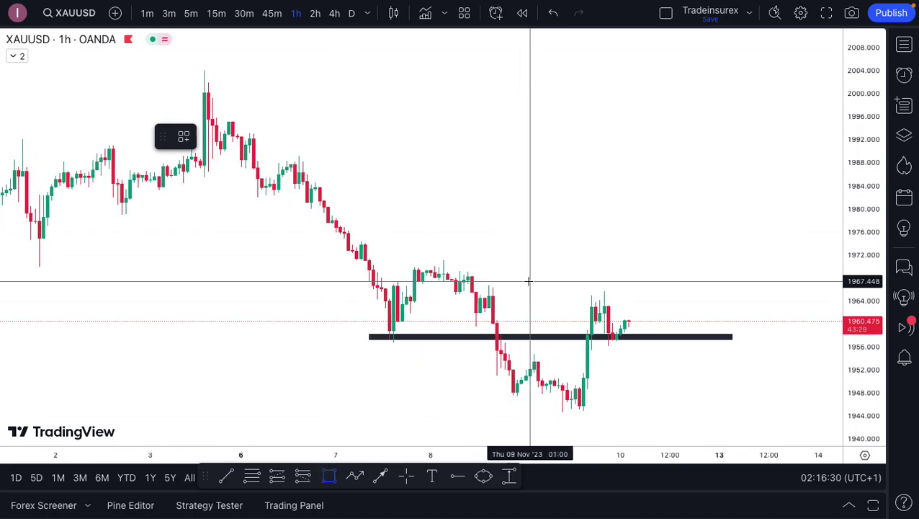
{"action": "left_click", "coordinate": [412, 288]}
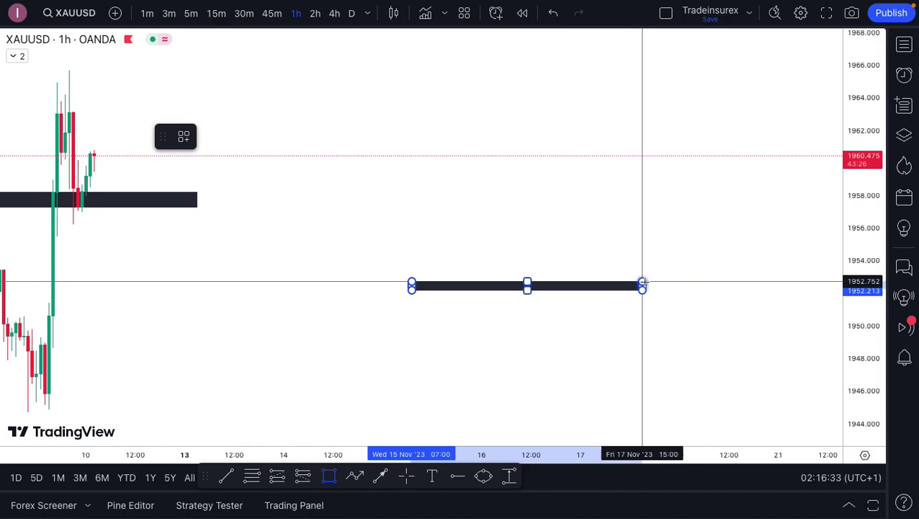
{"action": "left_click", "coordinate": [659, 289]}
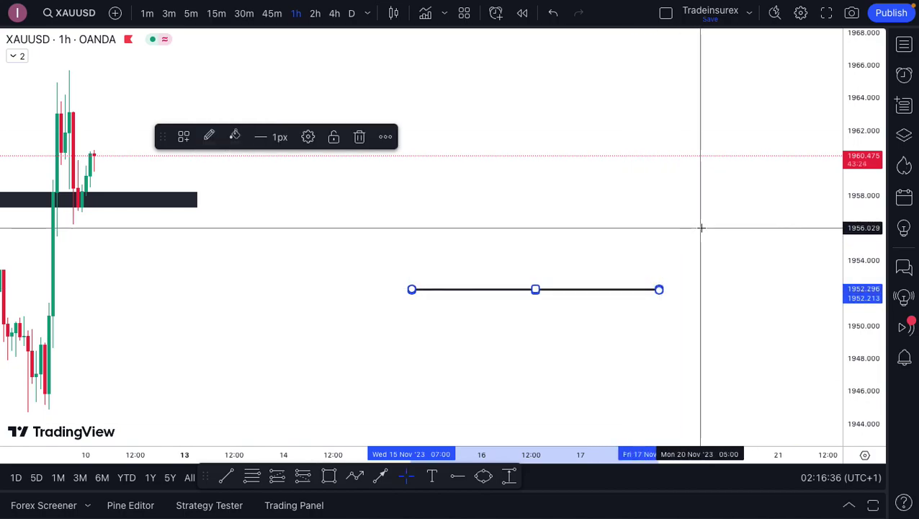
{"action": "left_click", "coordinate": [443, 298]}
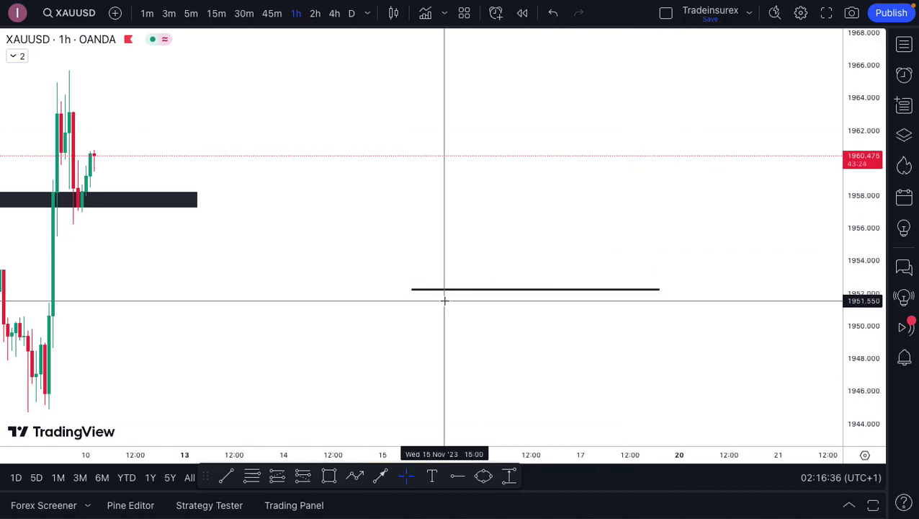
Draw a path from about 1955.2 touching the thin level twice, breaking to about 1949.2, rising to 1953.4, retesting the level and ending near 1949.4.
{"action": "left_click", "coordinate": [355, 475]}
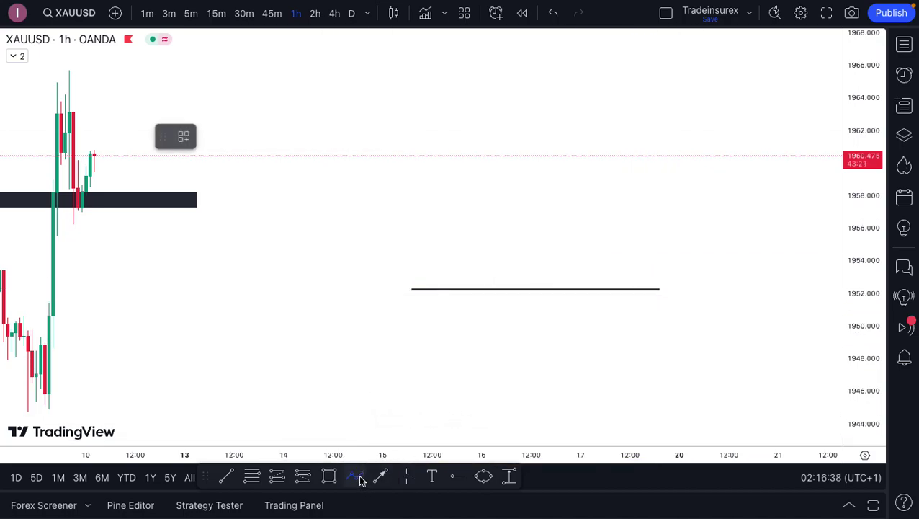
{"action": "left_click", "coordinate": [436, 241]}
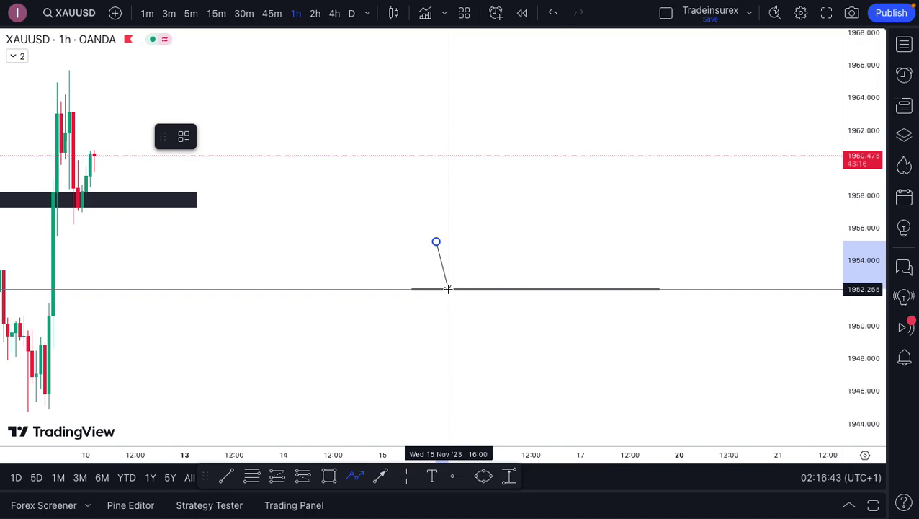
{"action": "left_click", "coordinate": [448, 289]}
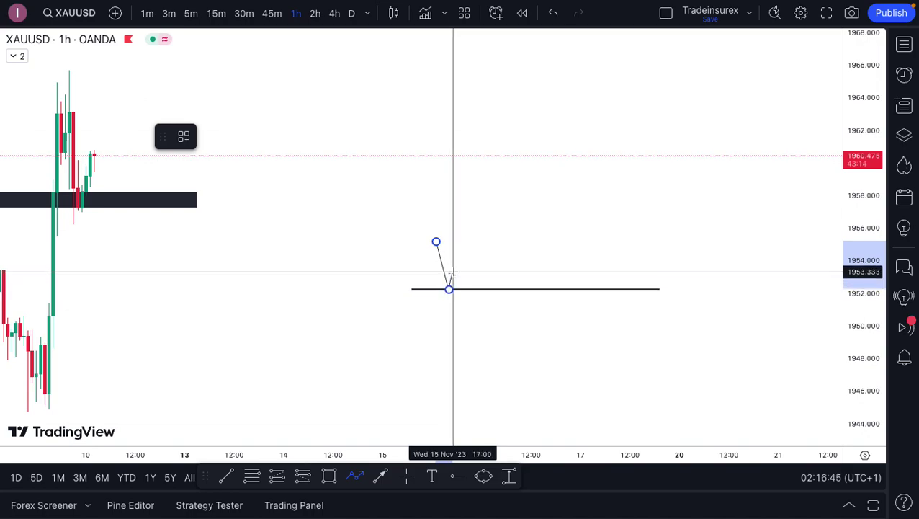
{"action": "left_click", "coordinate": [453, 271]}
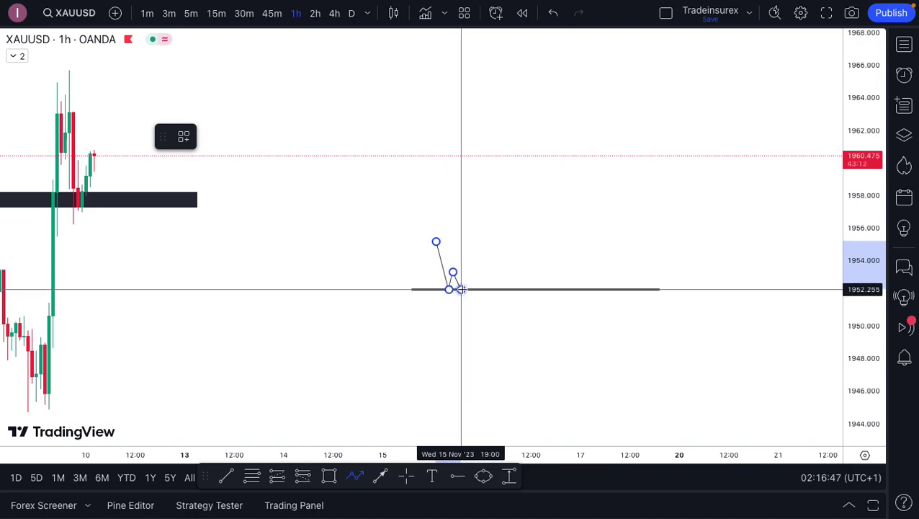
{"action": "left_click", "coordinate": [461, 289]}
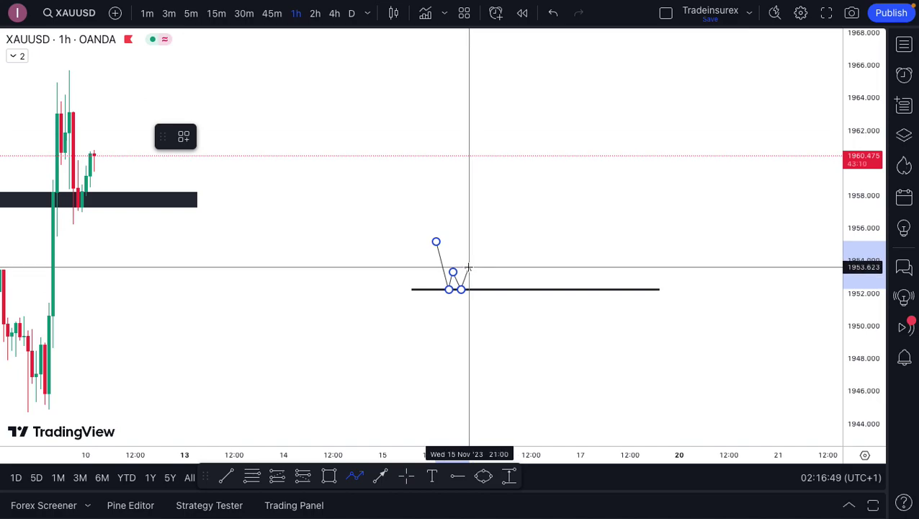
{"action": "left_click", "coordinate": [469, 268]}
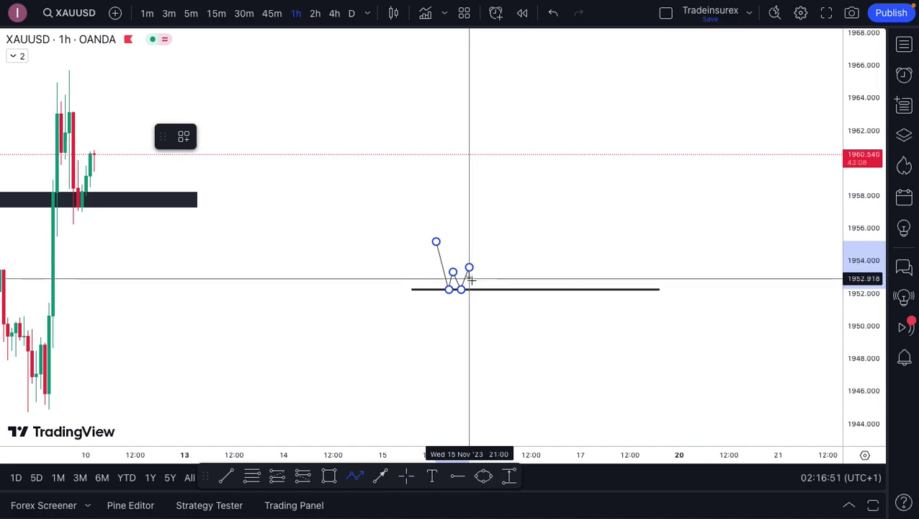
{"action": "left_click", "coordinate": [486, 338]}
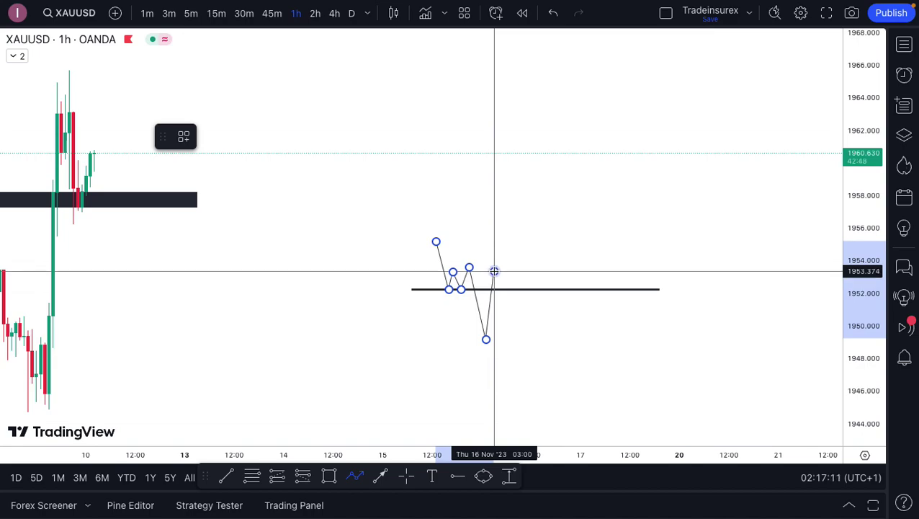
{"action": "left_click", "coordinate": [494, 271]}
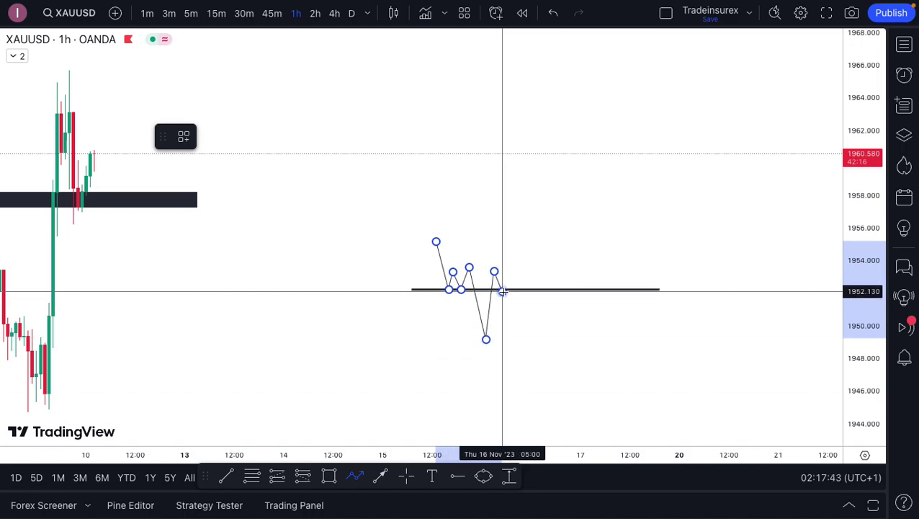
{"action": "left_click", "coordinate": [503, 290]}
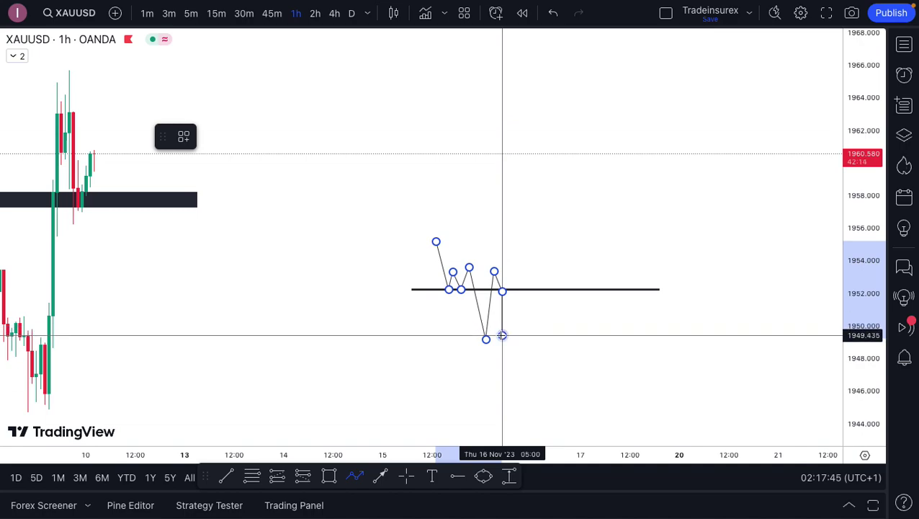
{"action": "double_click", "coordinate": [502, 335]}
{"action": "left_click", "coordinate": [564, 317]}
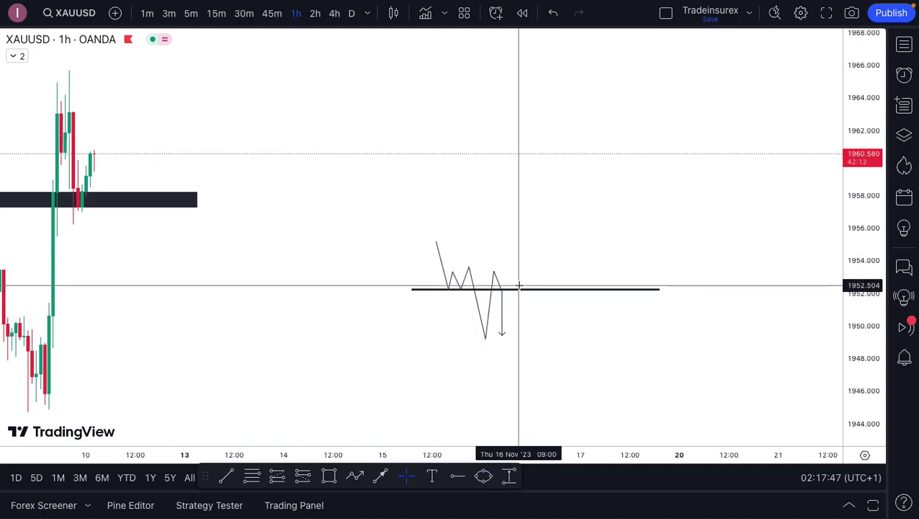
Add a bold text note reading ICC, INDICATION, CORRECTION, CONTINUATION on four lines above the schematic path, around 16 November.
{"action": "left_click", "coordinate": [433, 475]}
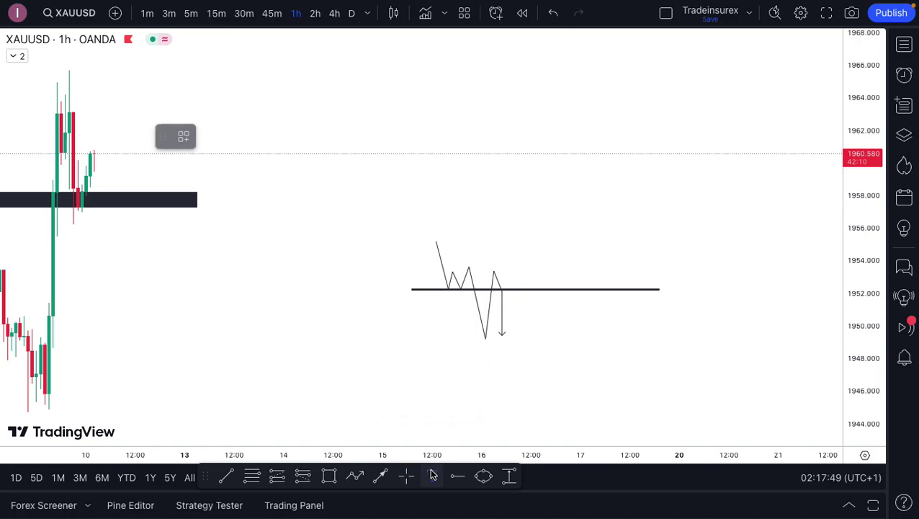
{"action": "left_click", "coordinate": [520, 157]}
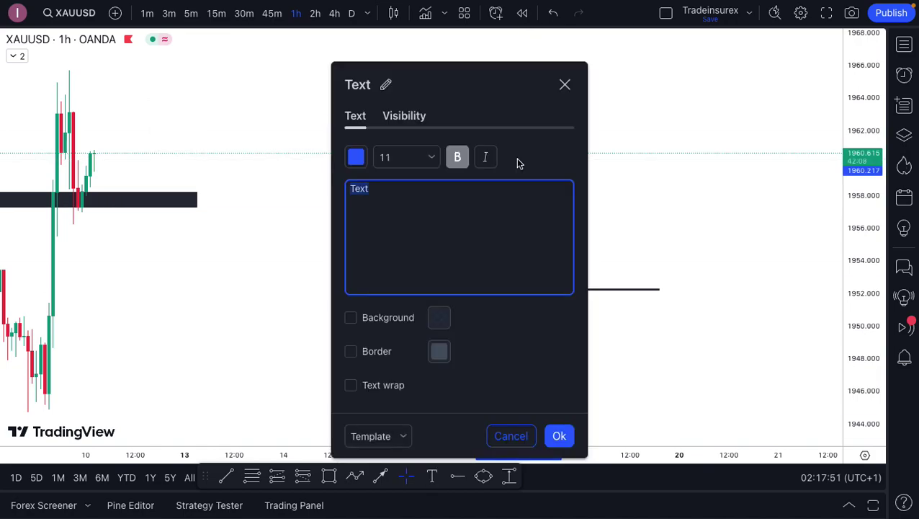
{"action": "key", "text": "BackSpace"}
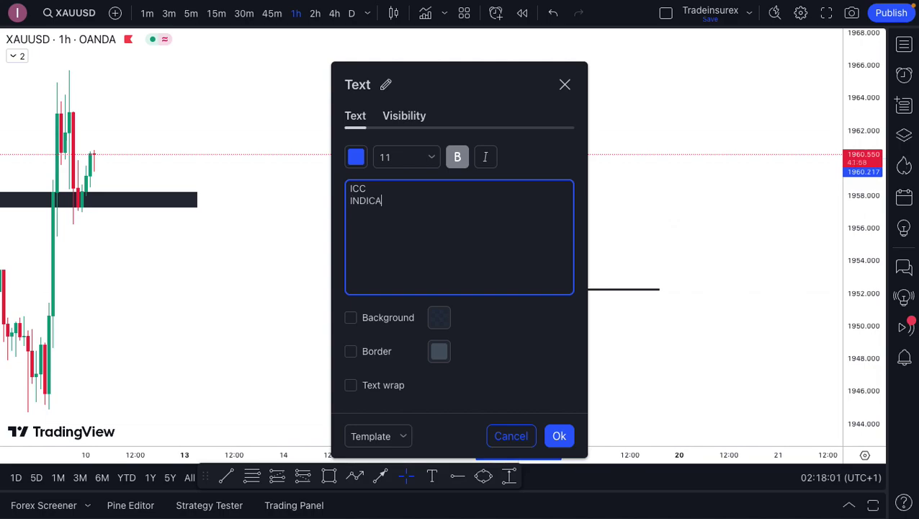
{"action": "type", "text": "N"}
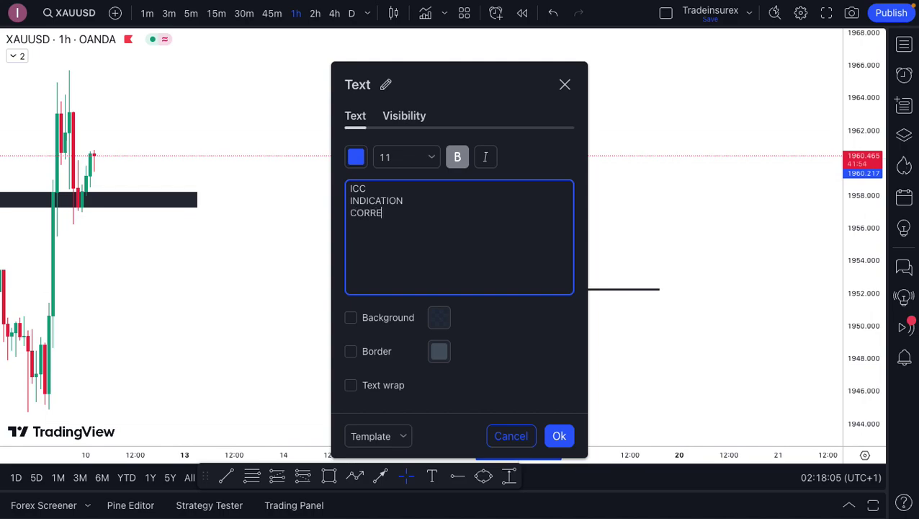
{"action": "type", "text": "NTINUATION"}
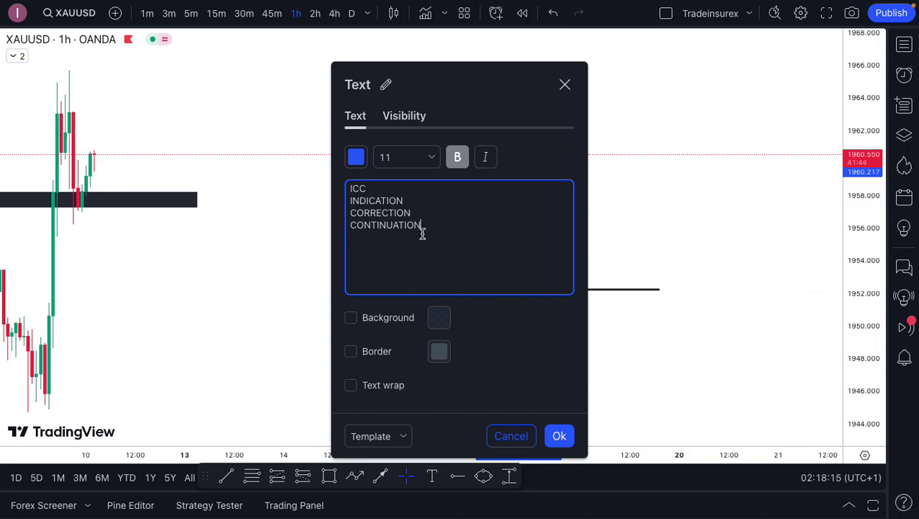
{"action": "left_click", "coordinate": [387, 191]}
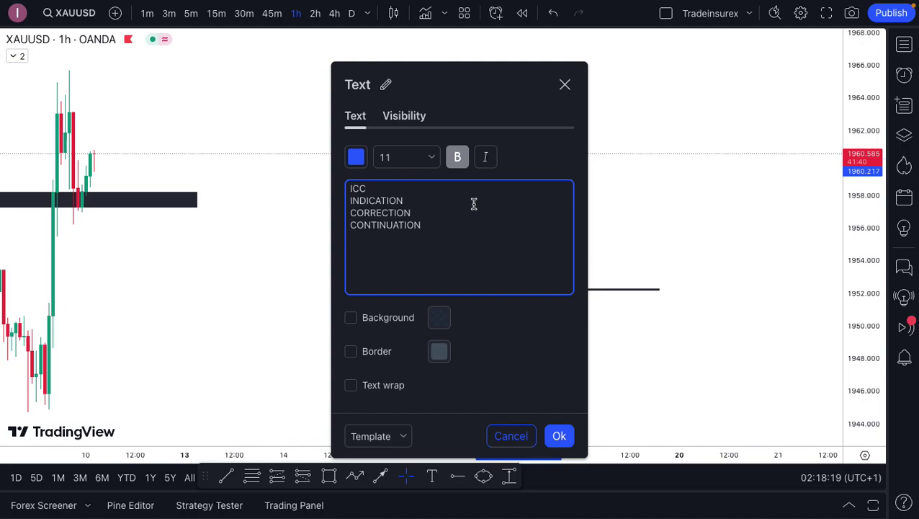
{"action": "left_click", "coordinate": [559, 437]}
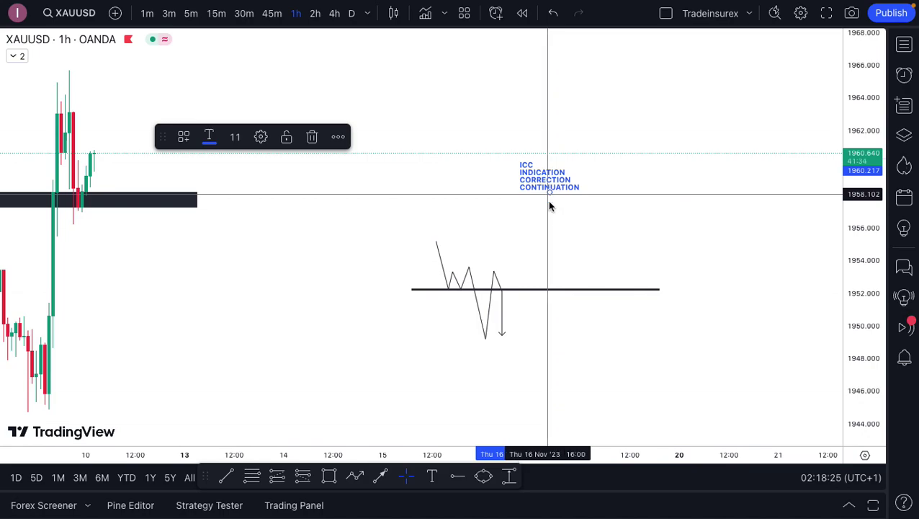
{"action": "left_click_drag", "start_coordinate": [549, 207], "coordinate": [581, 192]}
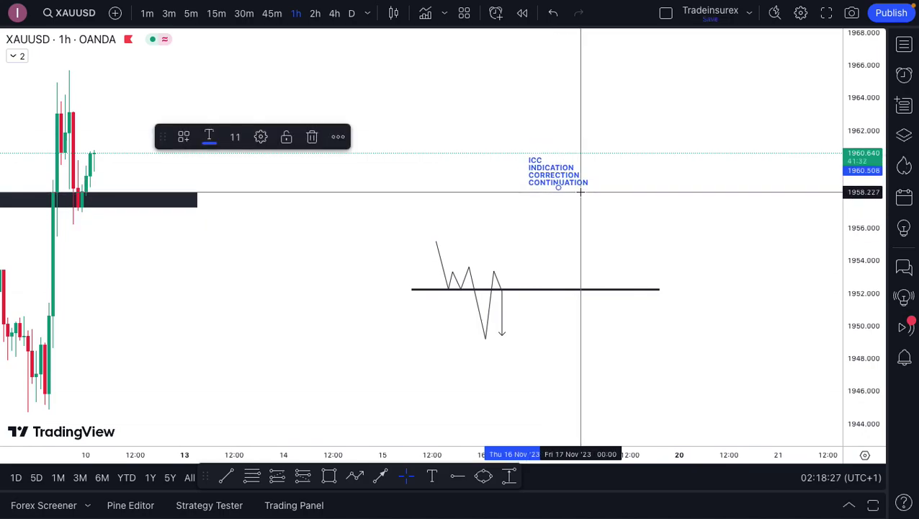
{"action": "left_click", "coordinate": [580, 191]}
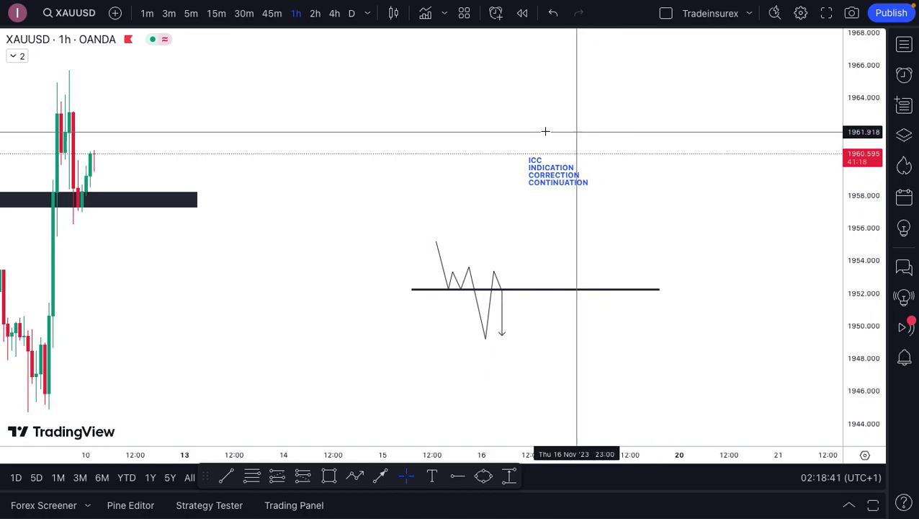
Show the drawings panel and place a small red cross emoji just after the word INDICATION.
{"action": "left_click", "coordinate": [18, 15]}
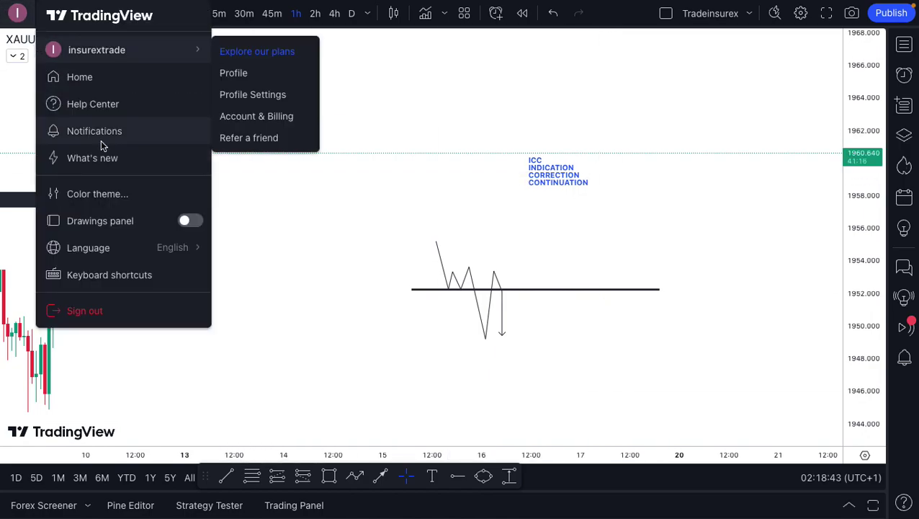
{"action": "left_click", "coordinate": [189, 220]}
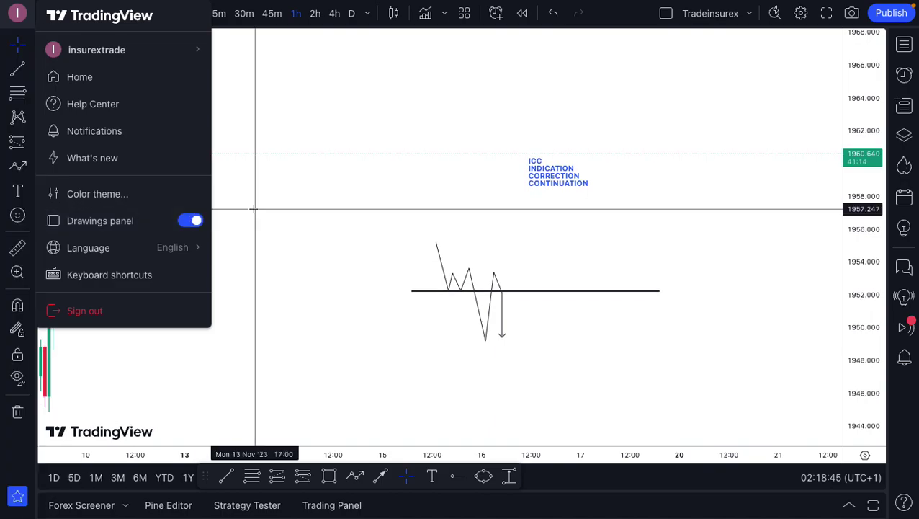
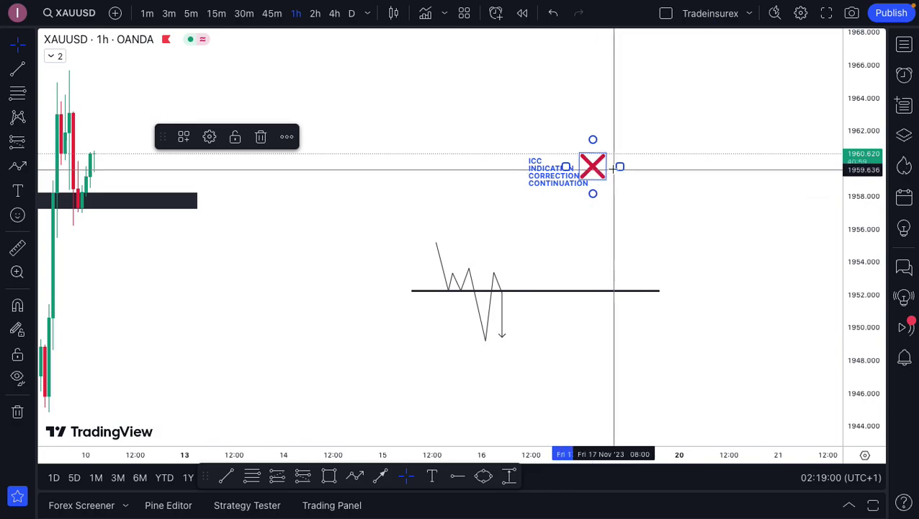
{"action": "left_click_drag", "start_coordinate": [618, 167], "coordinate": [595, 168]}
{"action": "left_click", "coordinate": [629, 158]}
{"action": "left_click", "coordinate": [595, 167]}
{"action": "left_click_drag", "start_coordinate": [596, 167], "coordinate": [580, 171]}
{"action": "left_click", "coordinate": [435, 220]}
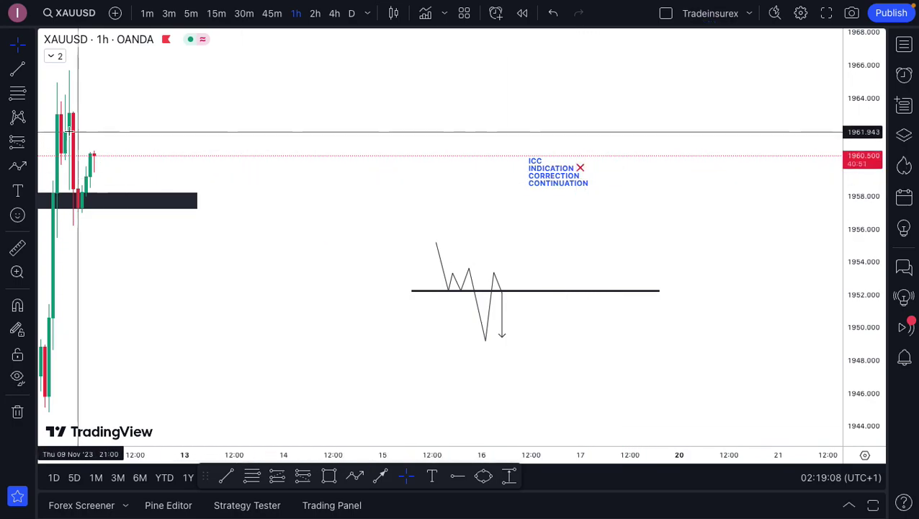
Place a second small red cross emoji just after the word CORRECTION.
{"action": "left_click", "coordinate": [18, 215]}
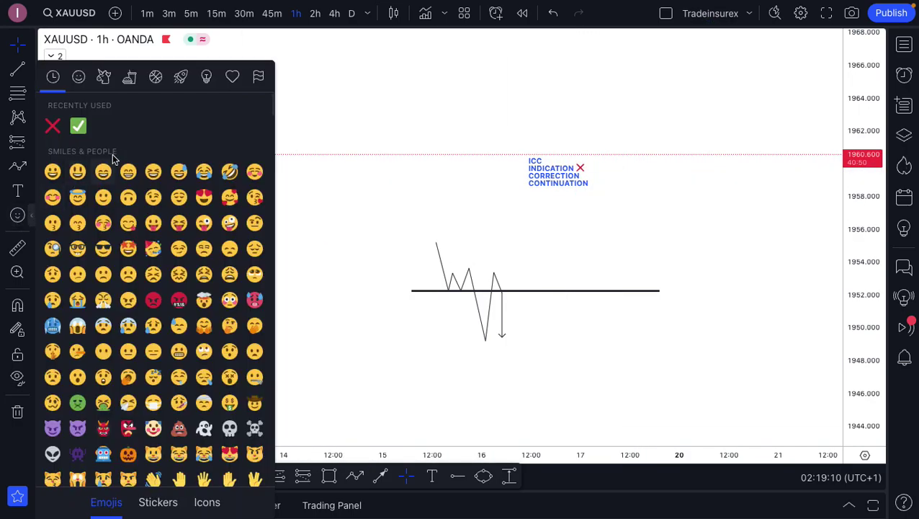
{"action": "left_click", "coordinate": [50, 133]}
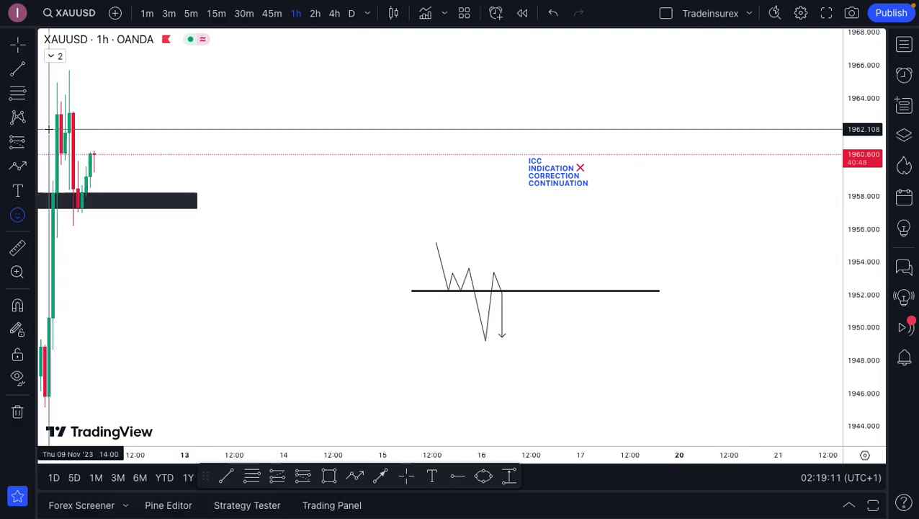
{"action": "left_click", "coordinate": [614, 175]}
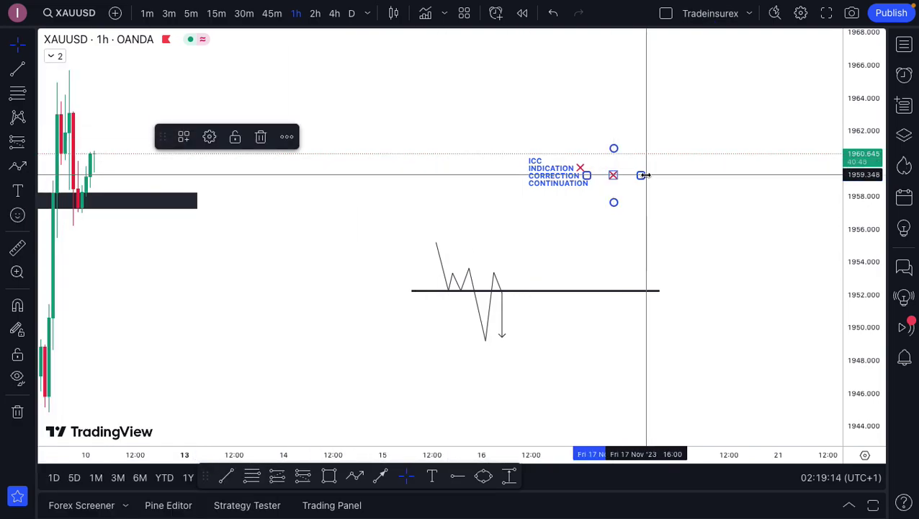
{"action": "left_click", "coordinate": [639, 199]}
{"action": "left_click_drag", "start_coordinate": [614, 176], "coordinate": [589, 175]}
{"action": "left_click", "coordinate": [724, 234]}
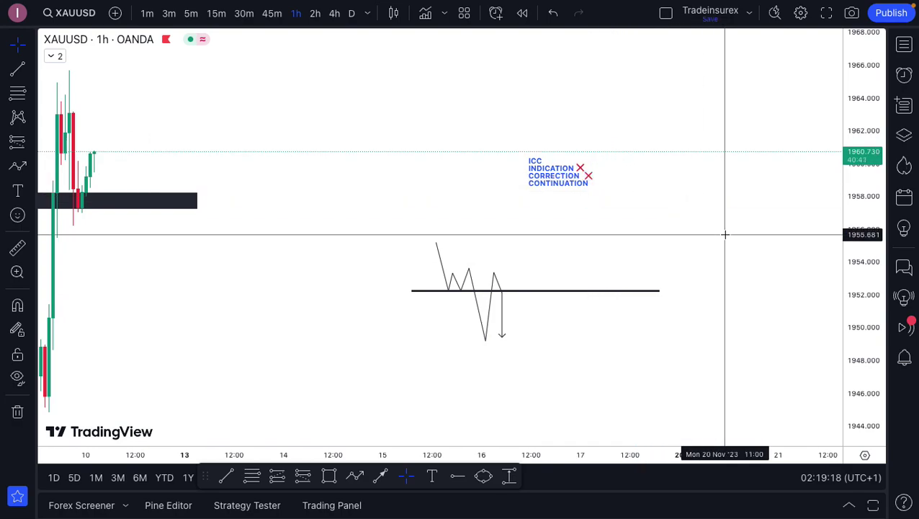
Place a small green check mark emoji just after the word CONTINUATION.
{"action": "left_click", "coordinate": [18, 207]}
{"action": "left_click", "coordinate": [79, 130]}
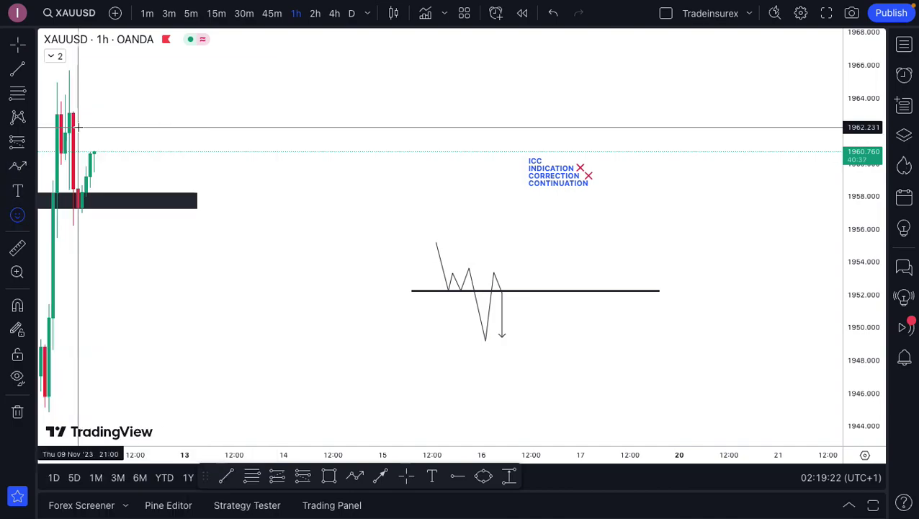
{"action": "left_click", "coordinate": [604, 183]}
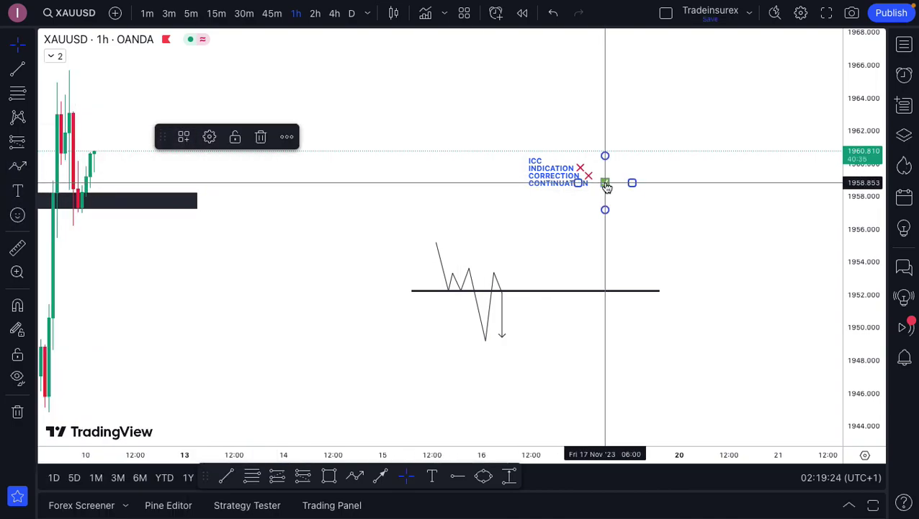
{"action": "mouse_move", "coordinate": [608, 189]}
{"action": "left_mouse_down"}
{"action": "mouse_move", "coordinate": [584, 187]}
{"action": "mouse_move", "coordinate": [625, 185]}
{"action": "left_mouse_up"}
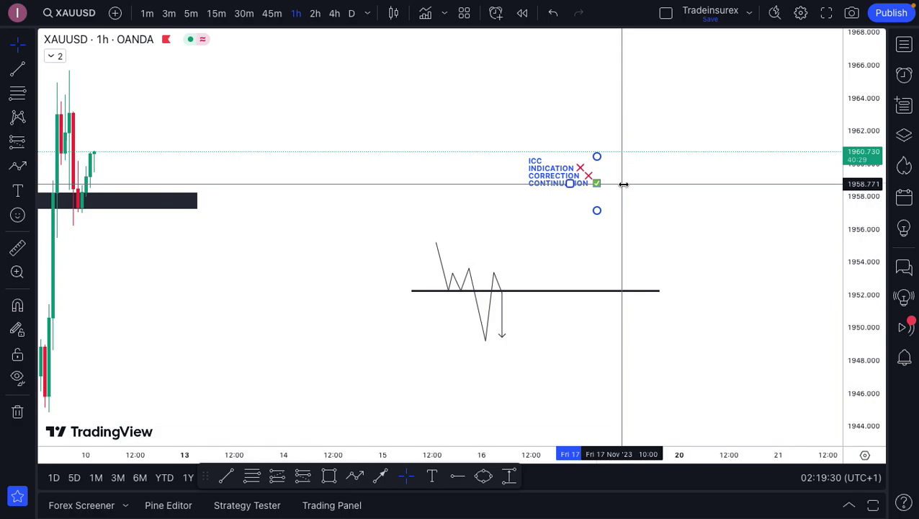
{"action": "left_click", "coordinate": [708, 157]}
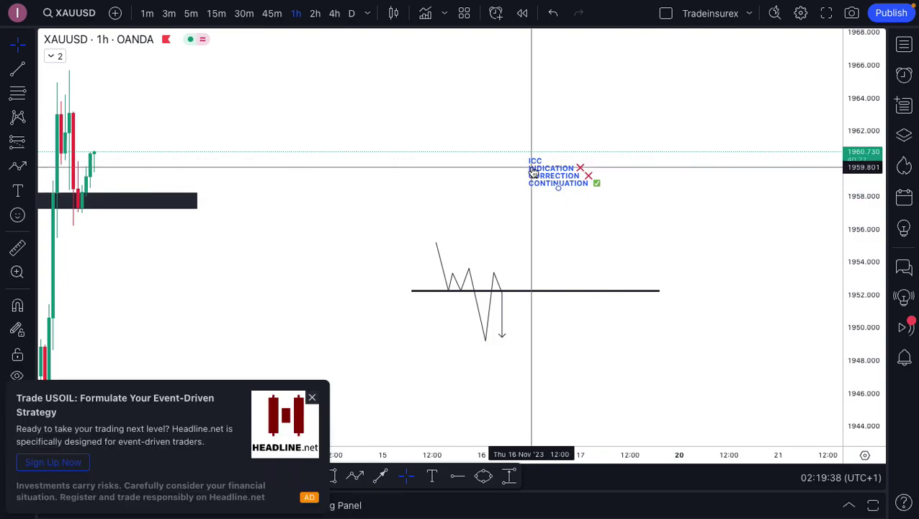
Dismiss the advertisements, remove ICC from the text note and separate its remaining words with blank lines.
{"action": "left_click", "coordinate": [312, 399]}
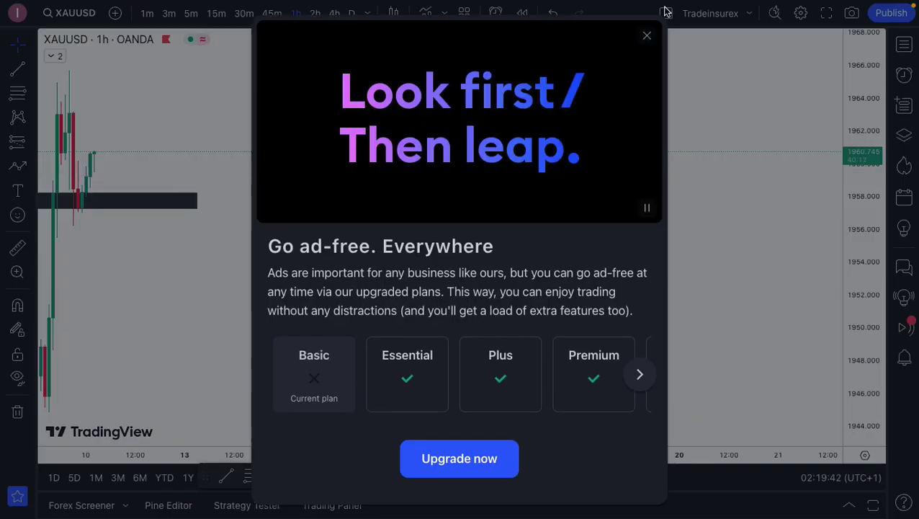
{"action": "left_click", "coordinate": [648, 36]}
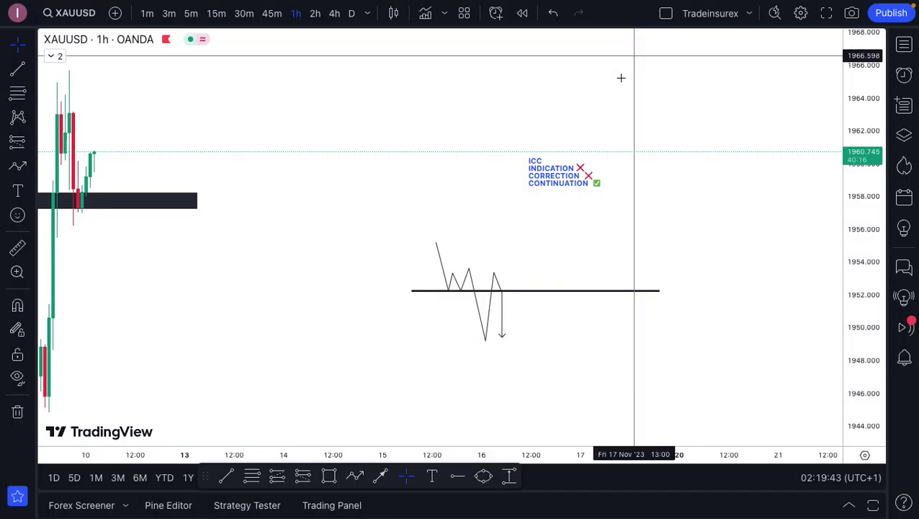
{"action": "double_click", "coordinate": [536, 171]}
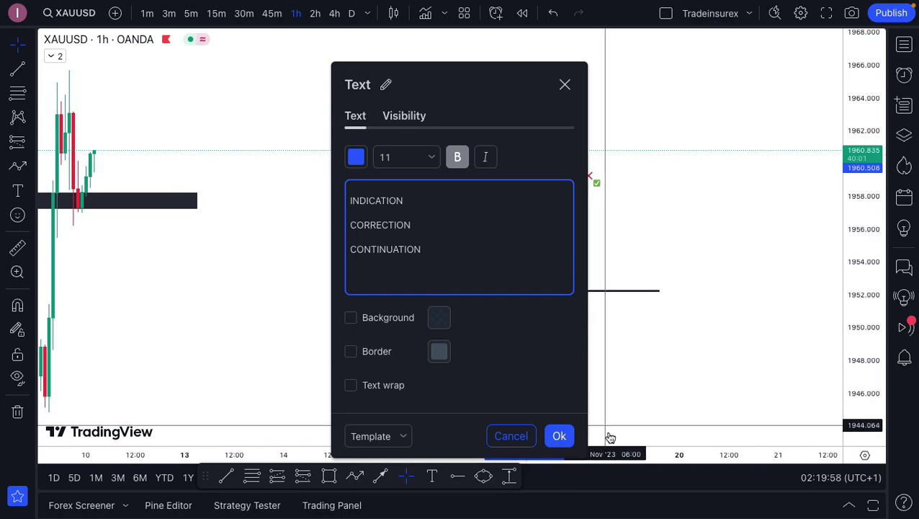
{"action": "left_click", "coordinate": [561, 435]}
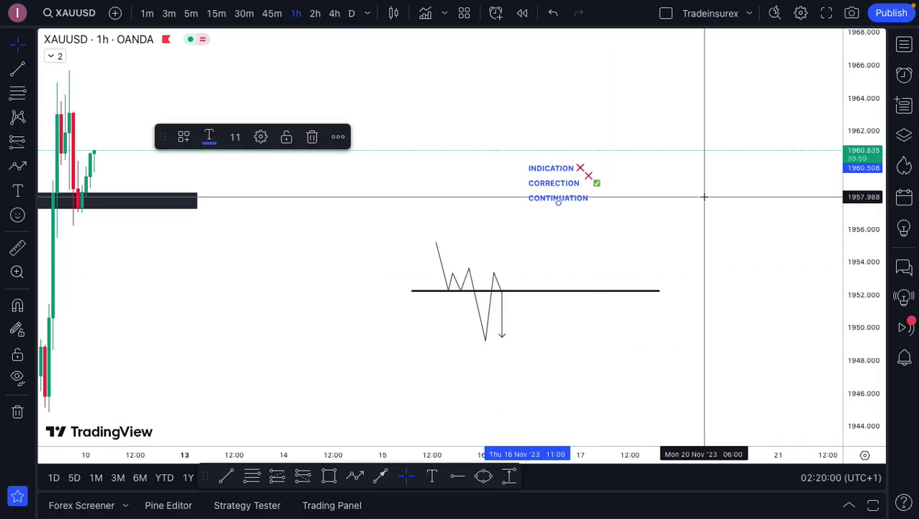
Realign the emojis with the spaced text, the green check mark beside CONTINUATION and the second red cross beside CORRECTION.
{"action": "mouse_move", "coordinate": [597, 183]}
{"action": "left_mouse_down"}
{"action": "mouse_move", "coordinate": [601, 198]}
{"action": "mouse_move", "coordinate": [597, 187]}
{"action": "left_mouse_up"}
{"action": "left_click", "coordinate": [593, 176]}
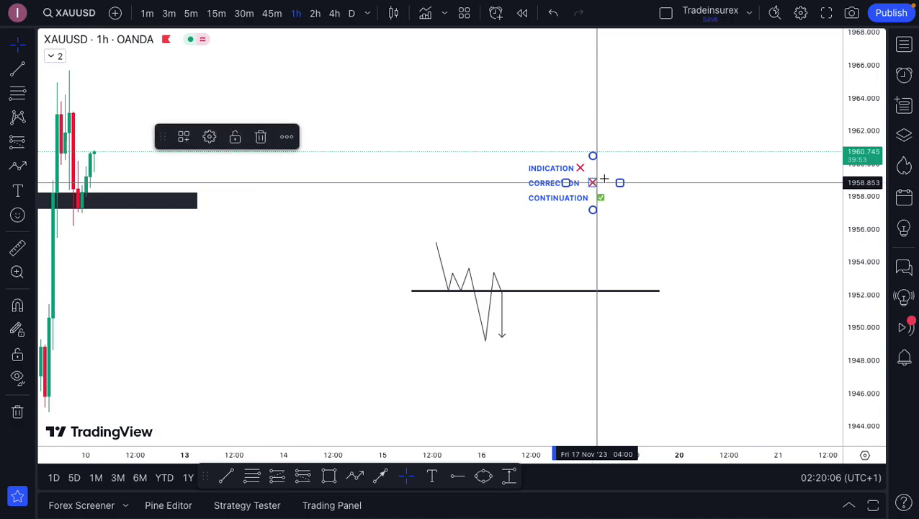
{"action": "left_click", "coordinate": [681, 117]}
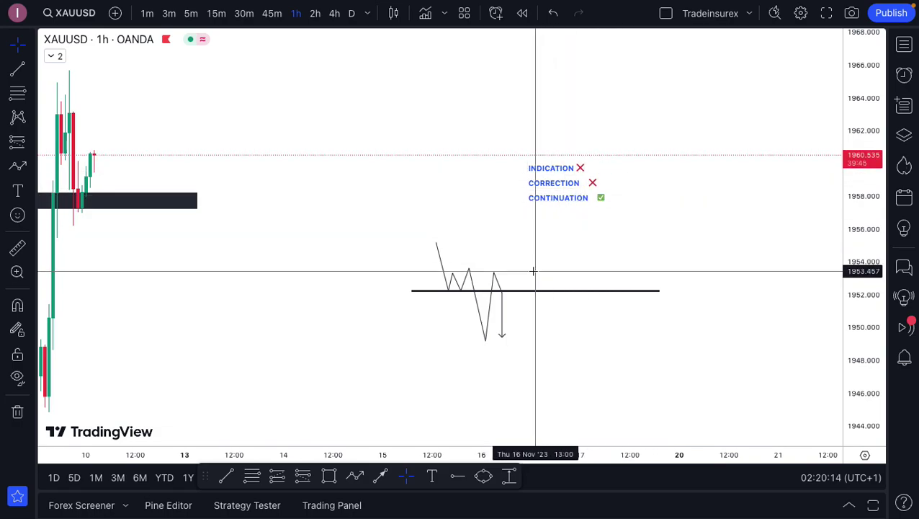
{"action": "left_click", "coordinate": [356, 476]}
{"action": "left_click", "coordinate": [378, 393]}
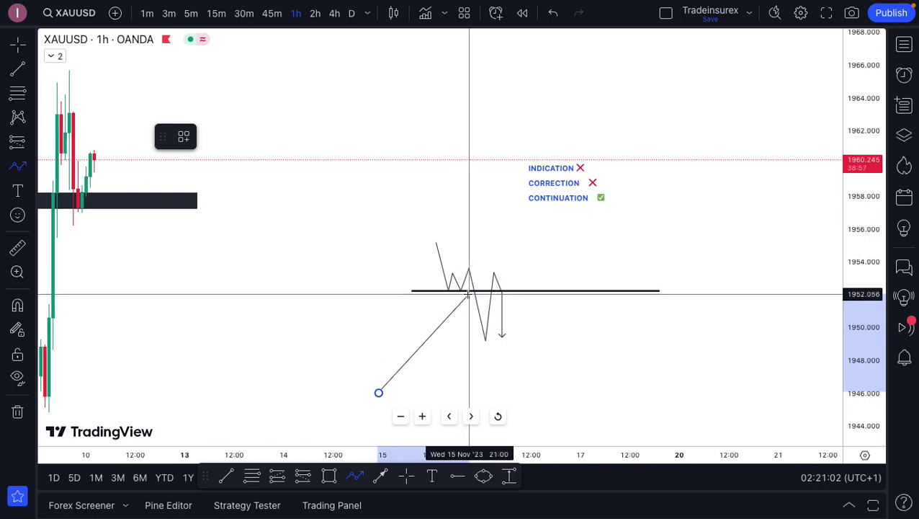
{"action": "left_click", "coordinate": [477, 338]}
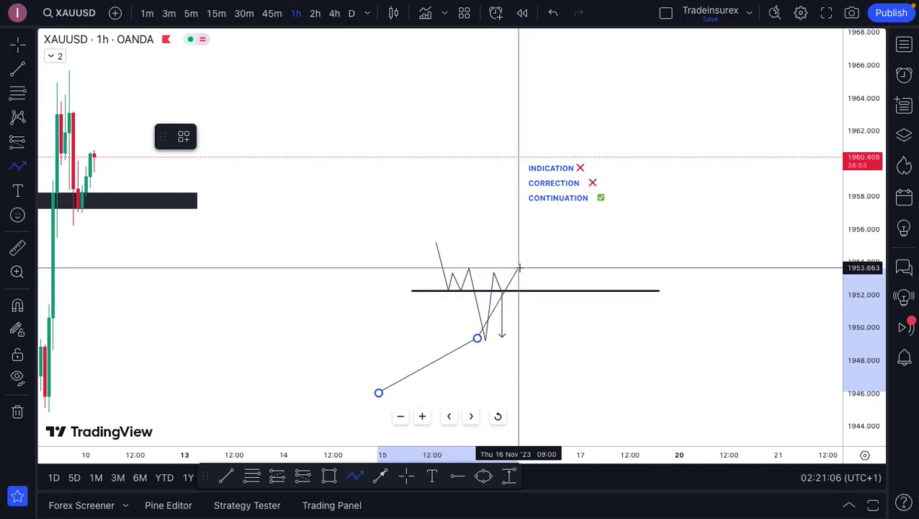
{"action": "double_click", "coordinate": [518, 268]}
{"action": "left_click", "coordinate": [361, 138]}
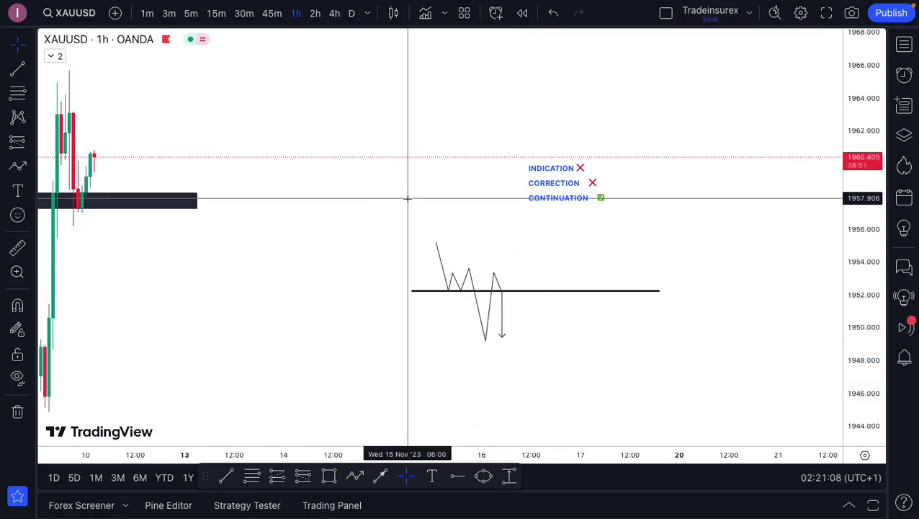
{"action": "scroll", "coordinate": [425, 209], "scroll_direction": "left", "scroll_amount": 10}
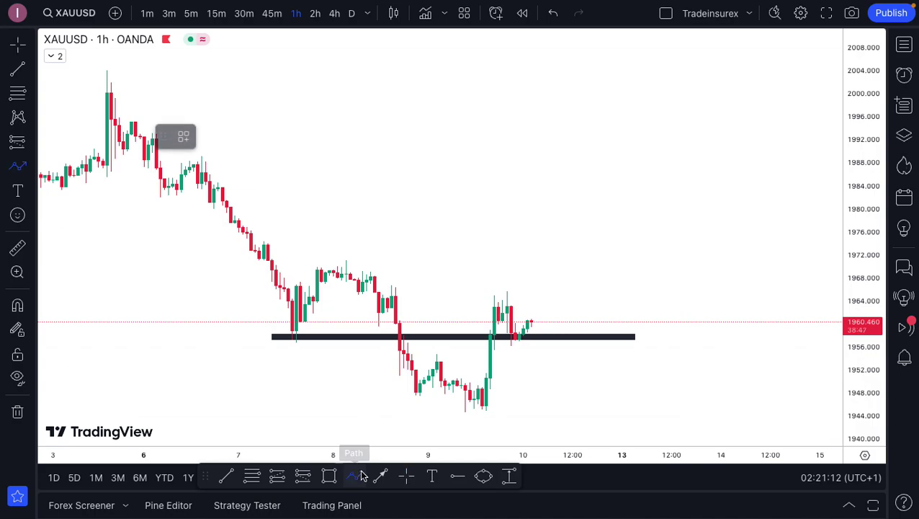
{"action": "left_click", "coordinate": [251, 389]}
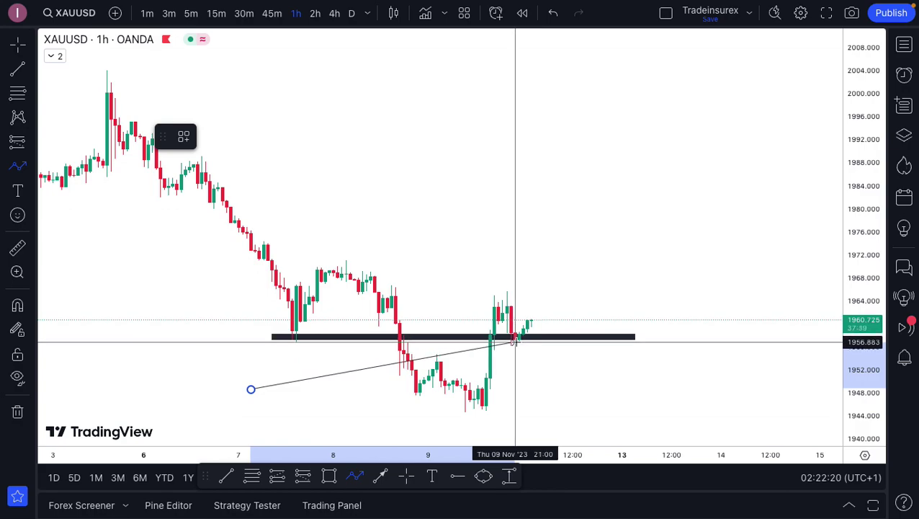
{"action": "left_click", "coordinate": [490, 407]}
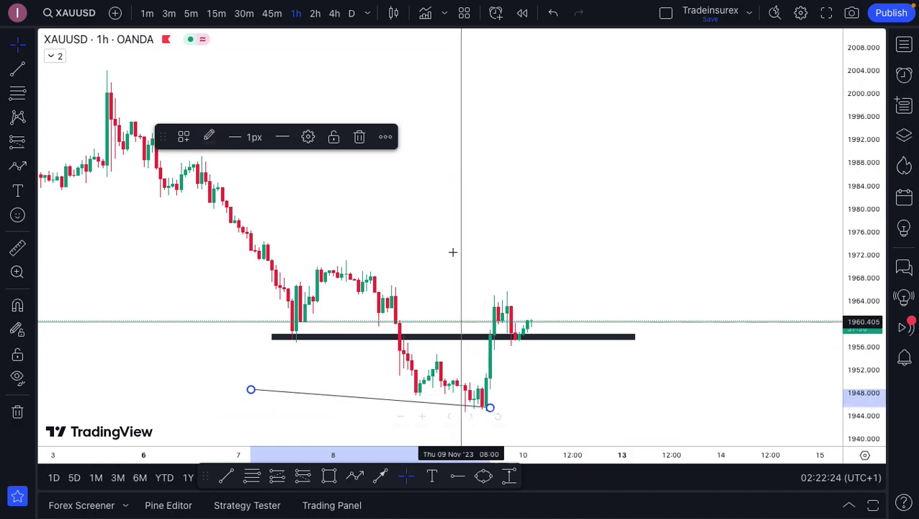
{"action": "left_click", "coordinate": [360, 139]}
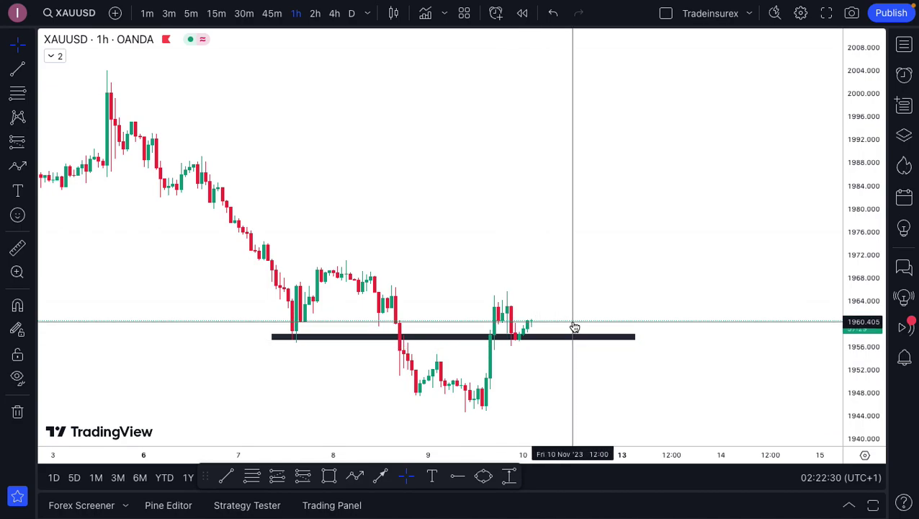
{"action": "scroll", "coordinate": [573, 325], "scroll_direction": "up", "scroll_amount": 4}
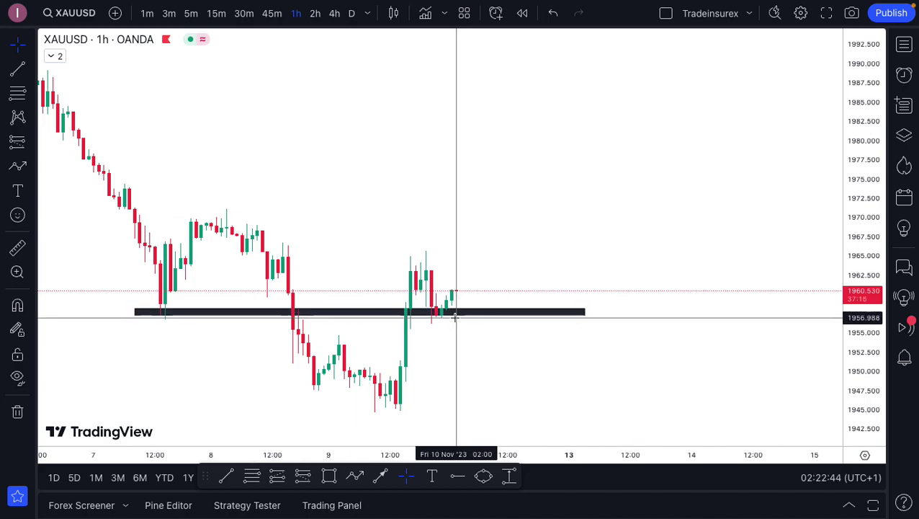
Place a short position right of the latest candle with entry at the black zone, about 1957.427, and stop tightened to about 1961.557.
{"action": "left_click", "coordinate": [303, 476]}
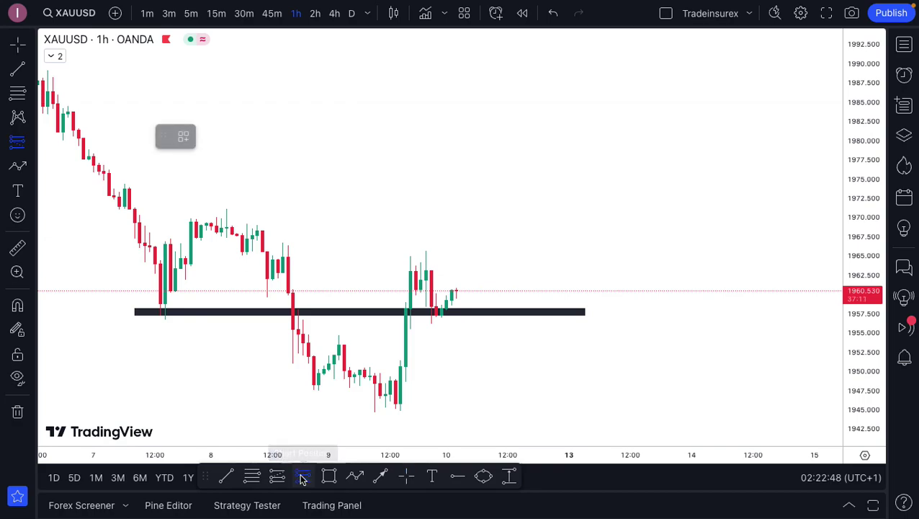
{"action": "left_click", "coordinate": [472, 314]}
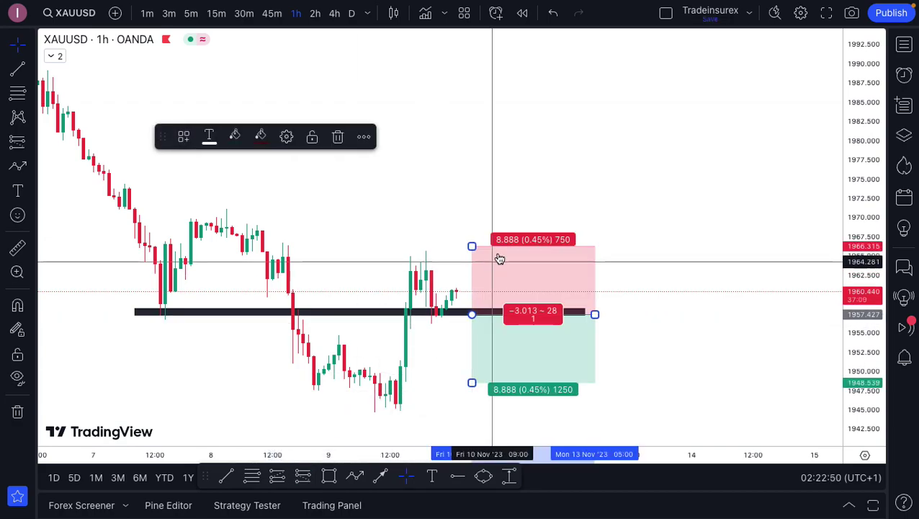
{"action": "left_click_drag", "start_coordinate": [470, 247], "coordinate": [439, 284]}
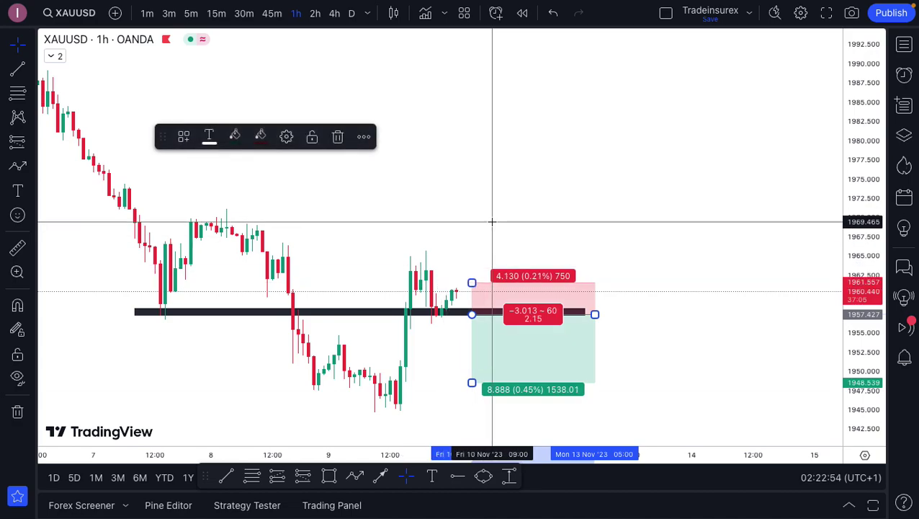
{"action": "left_click", "coordinate": [361, 353]}
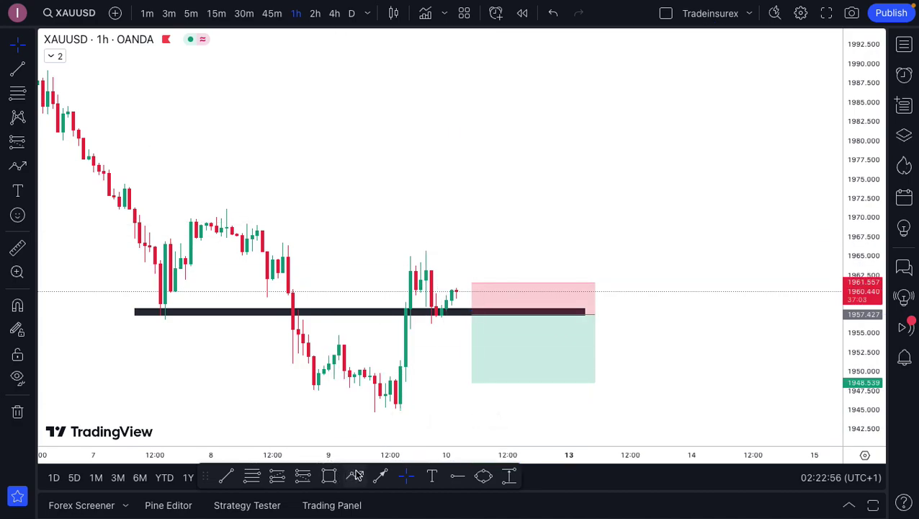
Measure the price range upward from the black zone beside the short position, and delete both the measurement and the position.
{"action": "left_click", "coordinate": [508, 476]}
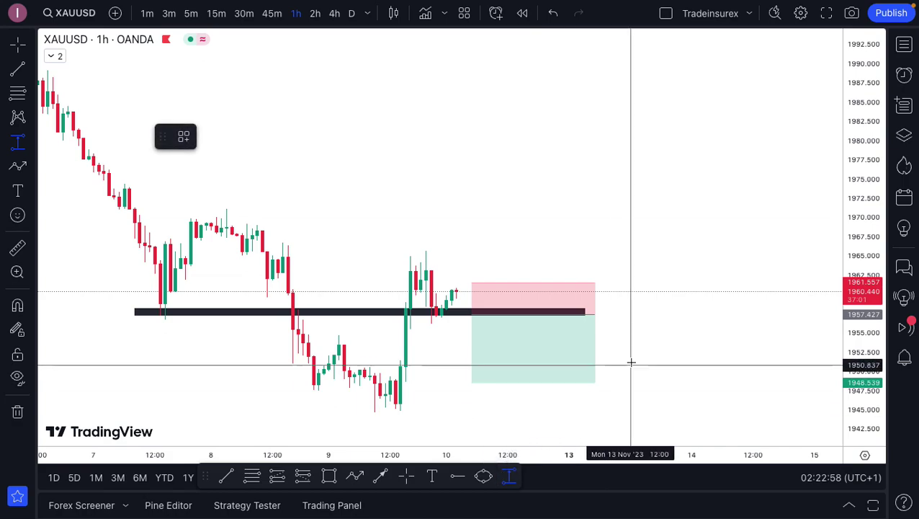
{"action": "left_click", "coordinate": [651, 314]}
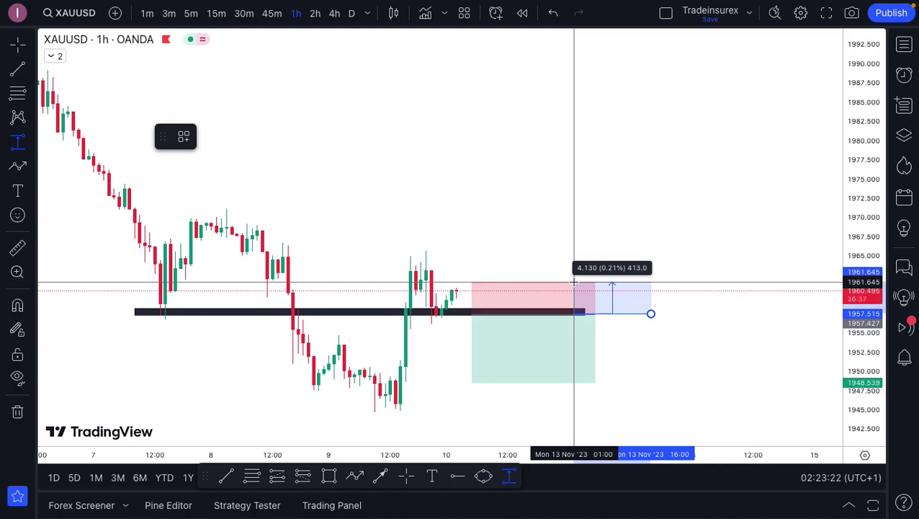
{"action": "left_click", "coordinate": [589, 271]}
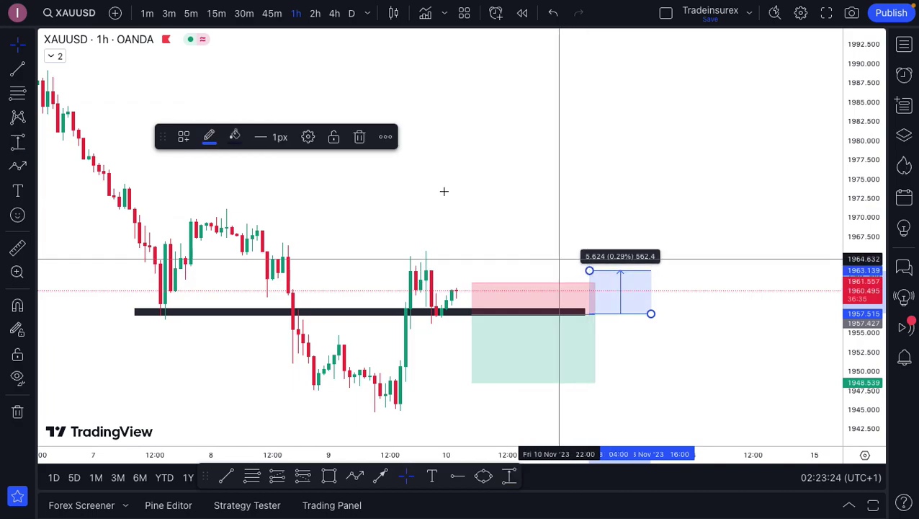
{"action": "left_click", "coordinate": [360, 136]}
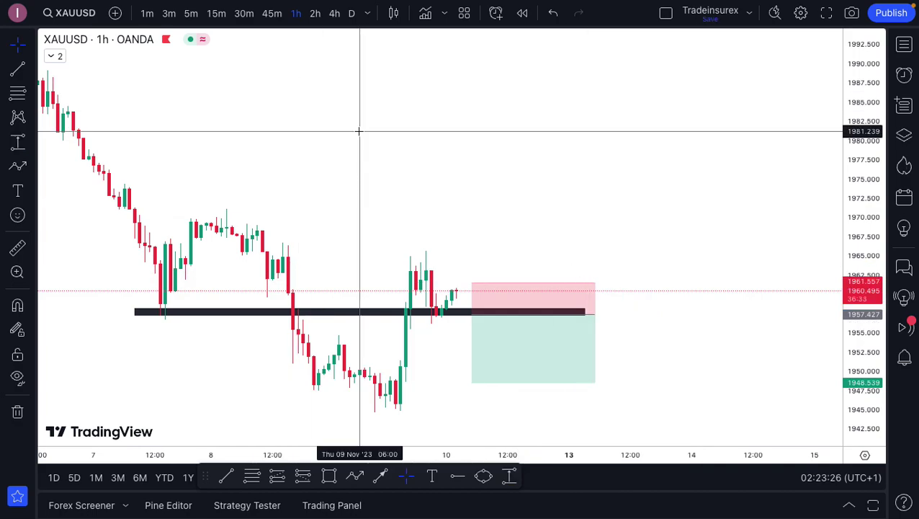
{"action": "left_click", "coordinate": [529, 297]}
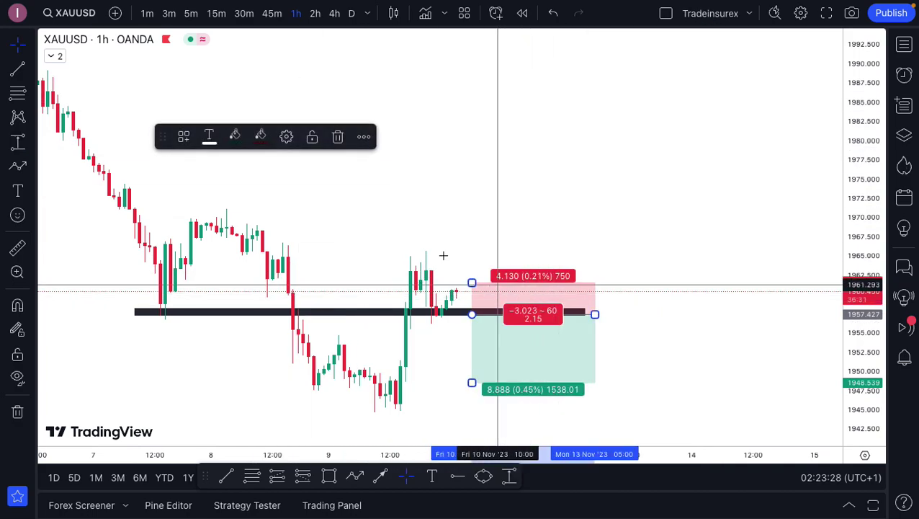
{"action": "left_click", "coordinate": [338, 136]}
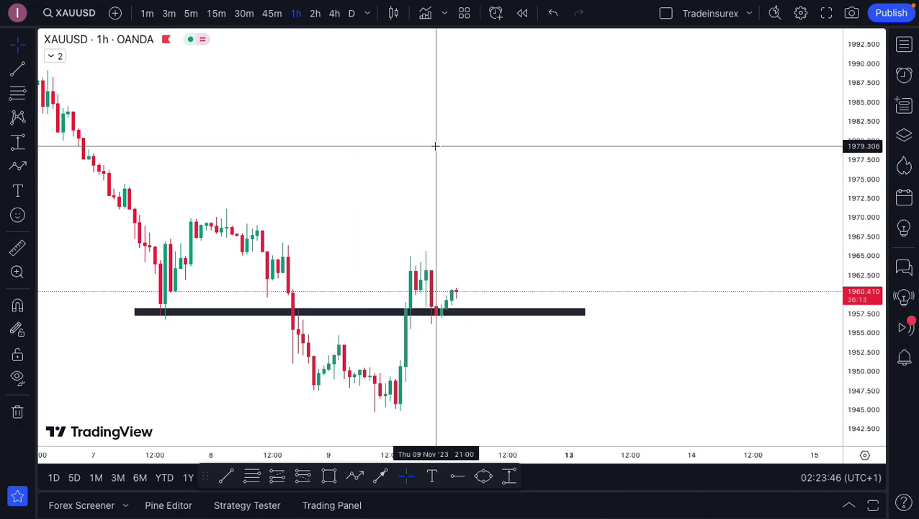
Switch the chart from XAUUSD to NAS100USD and set its timeframe to 45 minutes.
{"action": "scroll", "coordinate": [375, 187], "scroll_direction": "down", "scroll_amount": 2}
{"action": "scroll", "coordinate": [375, 186], "scroll_direction": "down", "scroll_amount": 4}
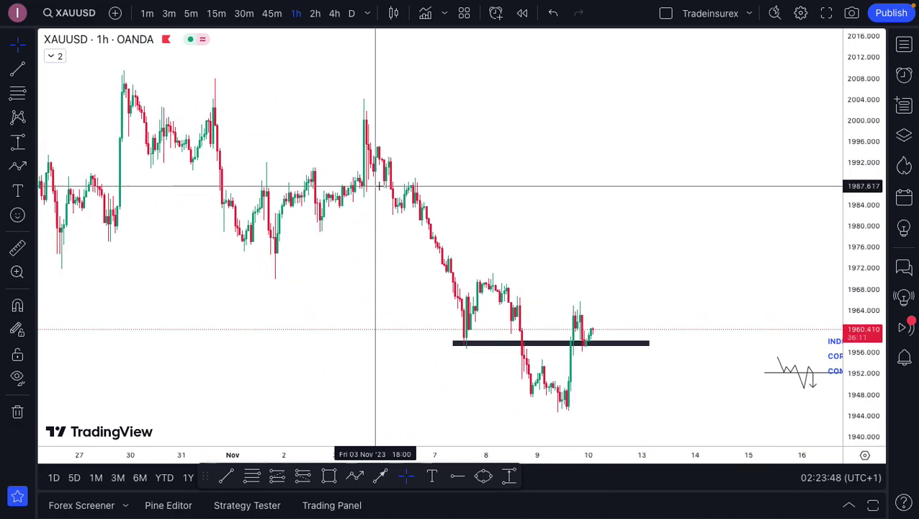
{"action": "scroll", "coordinate": [462, 216], "scroll_direction": "up", "scroll_amount": 5}
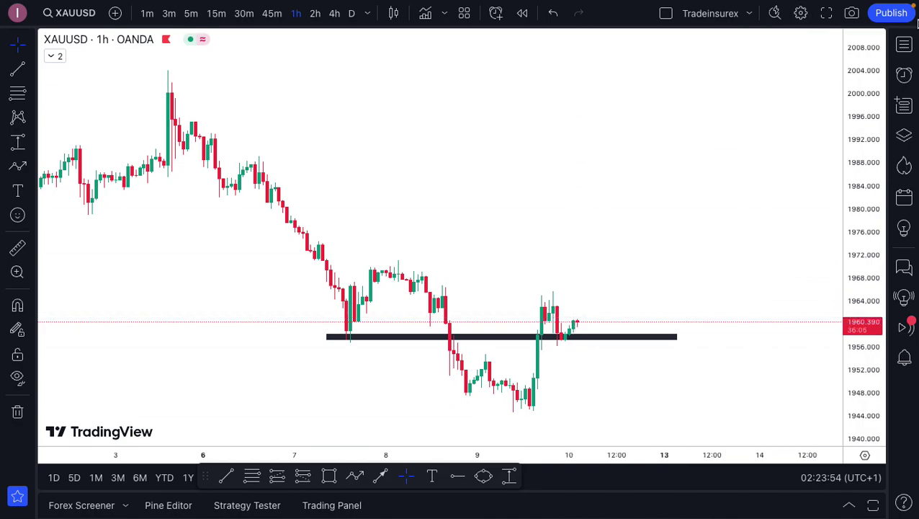
{"action": "left_click", "coordinate": [908, 48]}
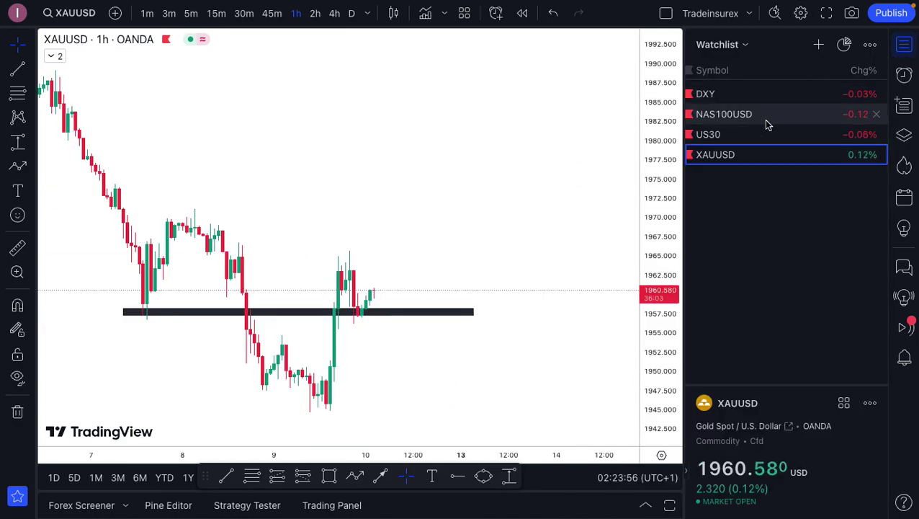
{"action": "left_click", "coordinate": [765, 115]}
{"action": "left_click", "coordinate": [904, 48]}
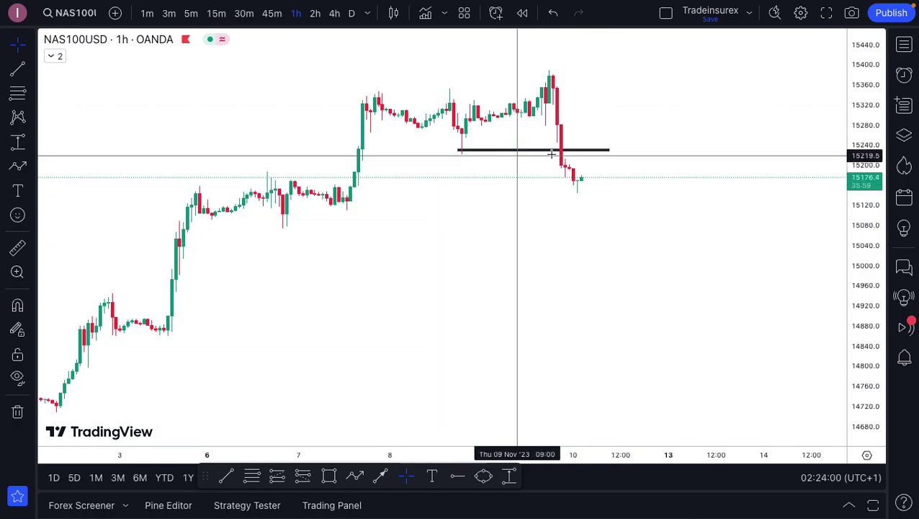
{"action": "left_click", "coordinate": [269, 15]}
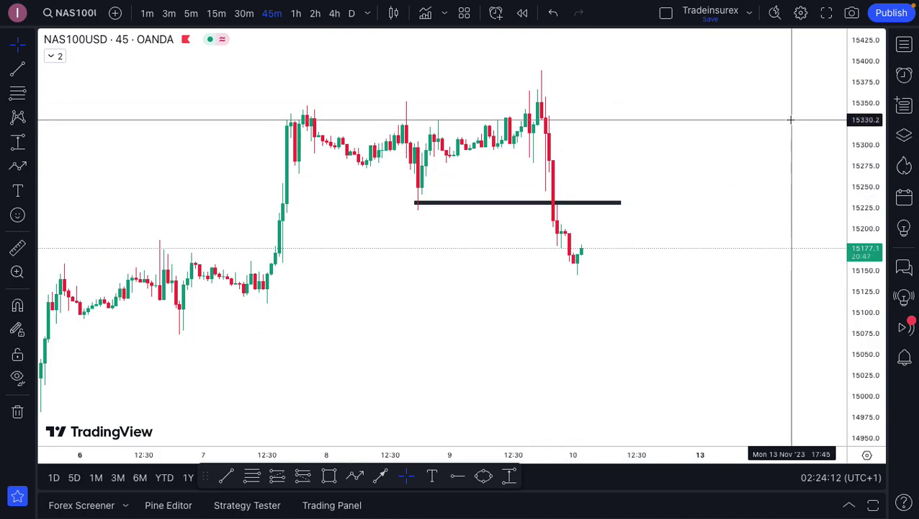
Switch the chart to US30 and examine the recent price action around the black zone near 34000.
{"action": "left_click", "coordinate": [904, 44]}
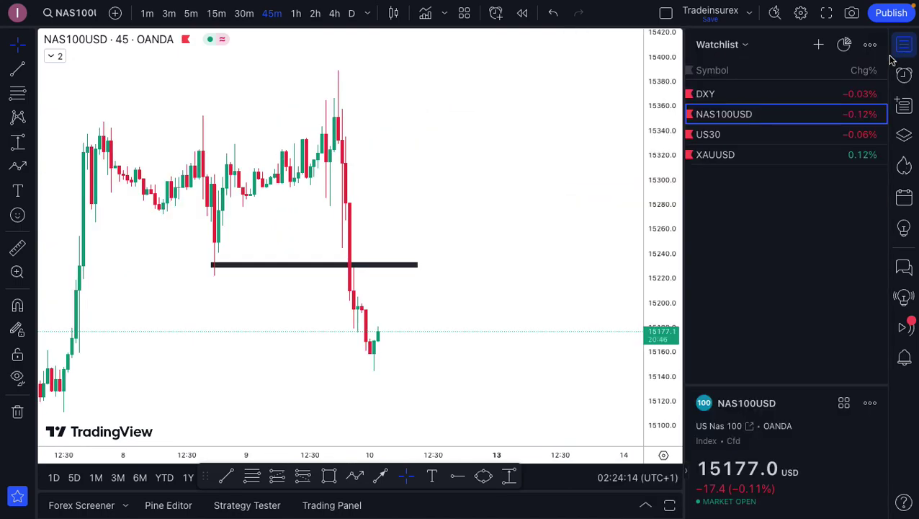
{"action": "left_click", "coordinate": [753, 139]}
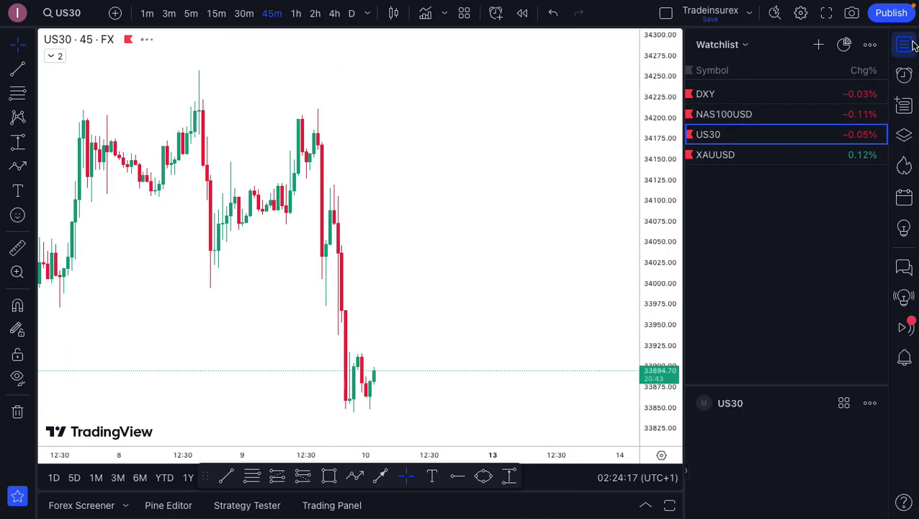
{"action": "left_click", "coordinate": [904, 44]}
{"action": "scroll", "coordinate": [612, 166], "scroll_direction": "down", "scroll_amount": 2}
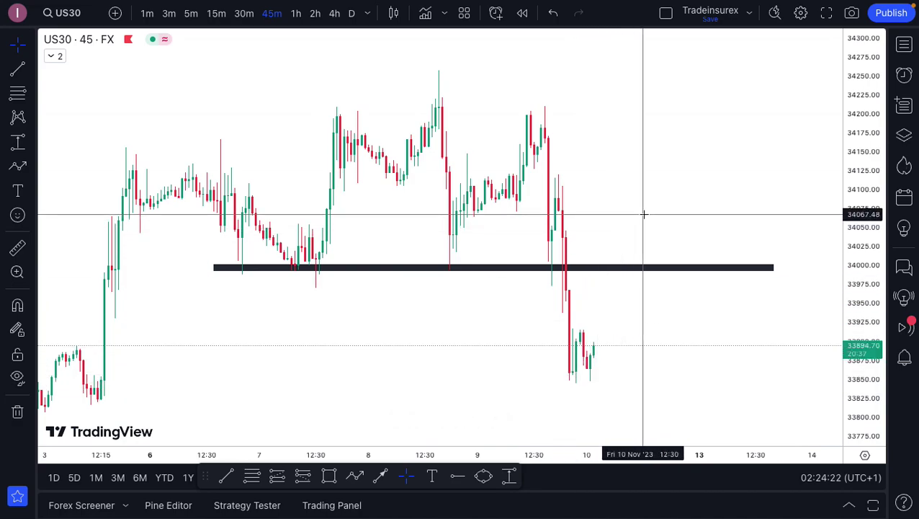
{"action": "left_click", "coordinate": [663, 273]}
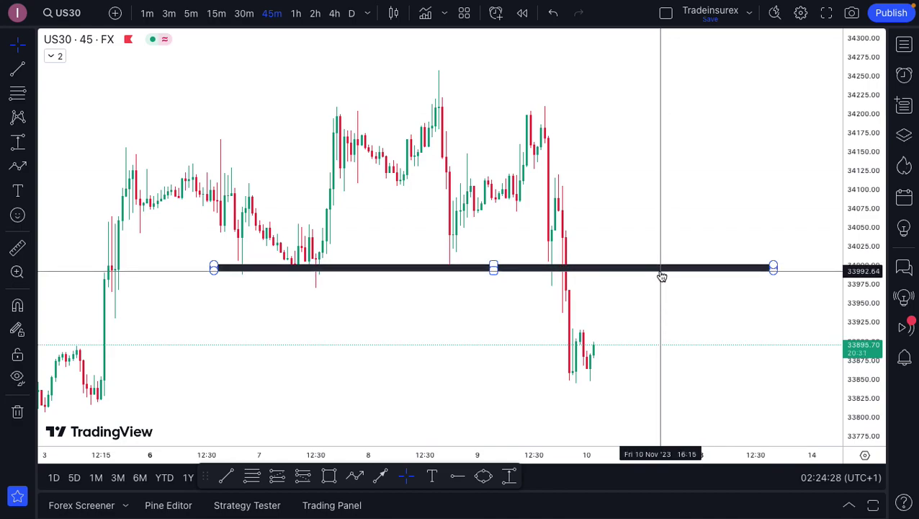
{"action": "left_click", "coordinate": [609, 389]}
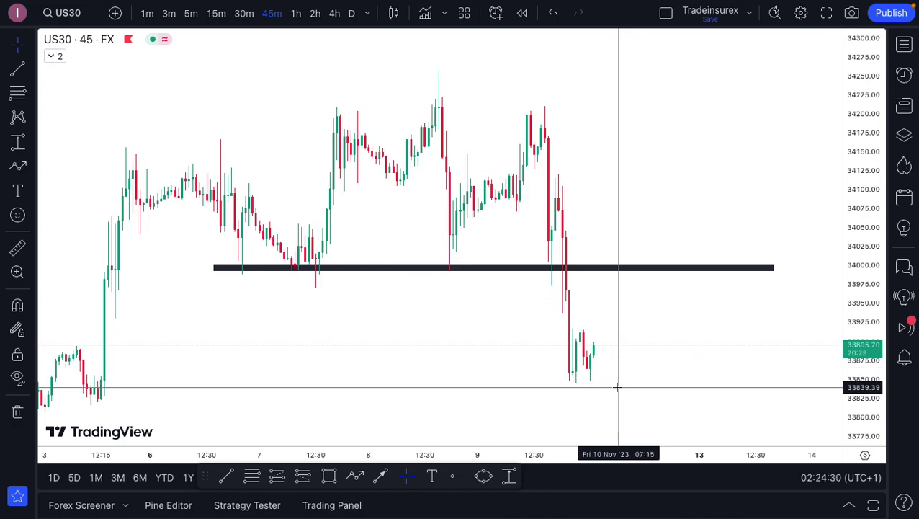